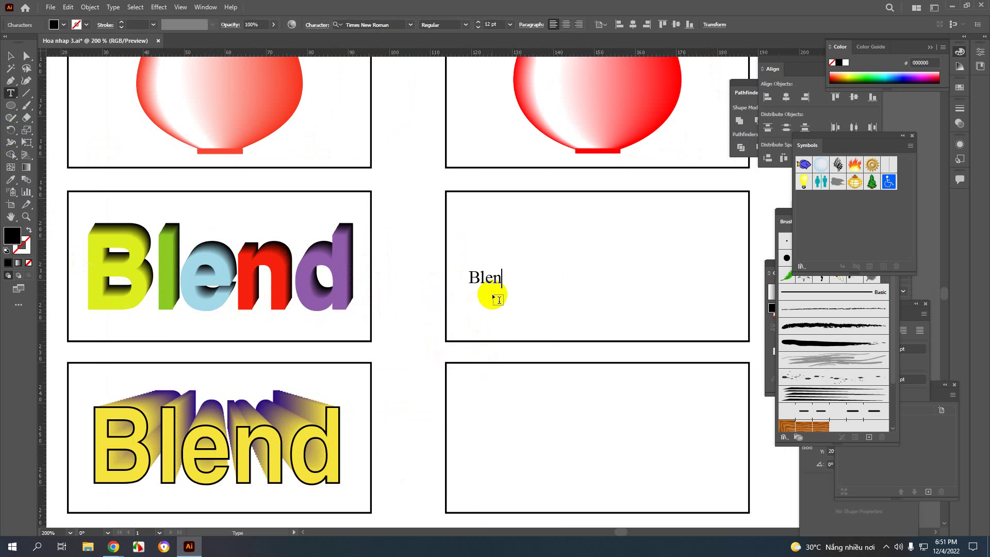
# Complete the word "Blend" in the empty frame beside the multicolored Blend sample and select the text object.
pyautogui.write('d')
pyautogui.click(12, 56)
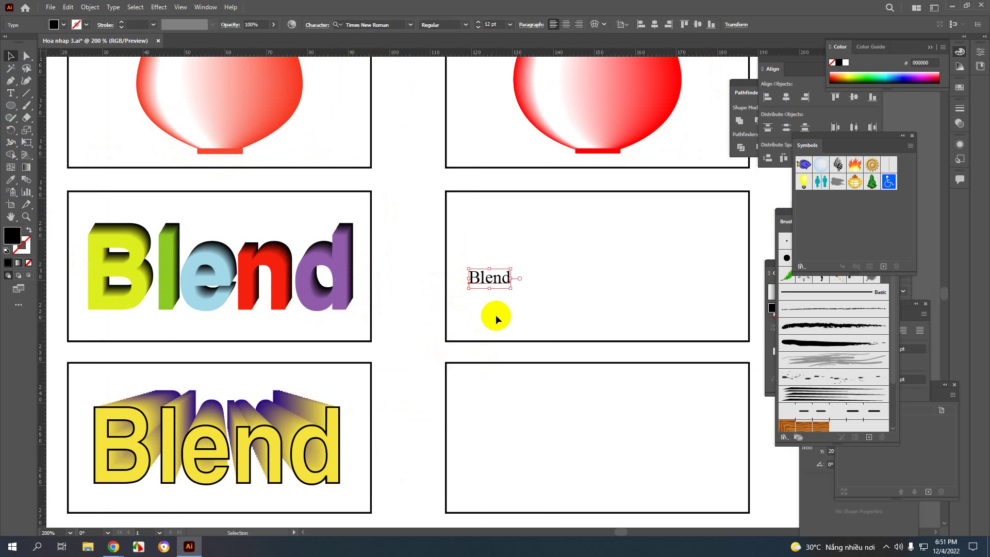
pyautogui.click(508, 288)
pyautogui.click(509, 285)
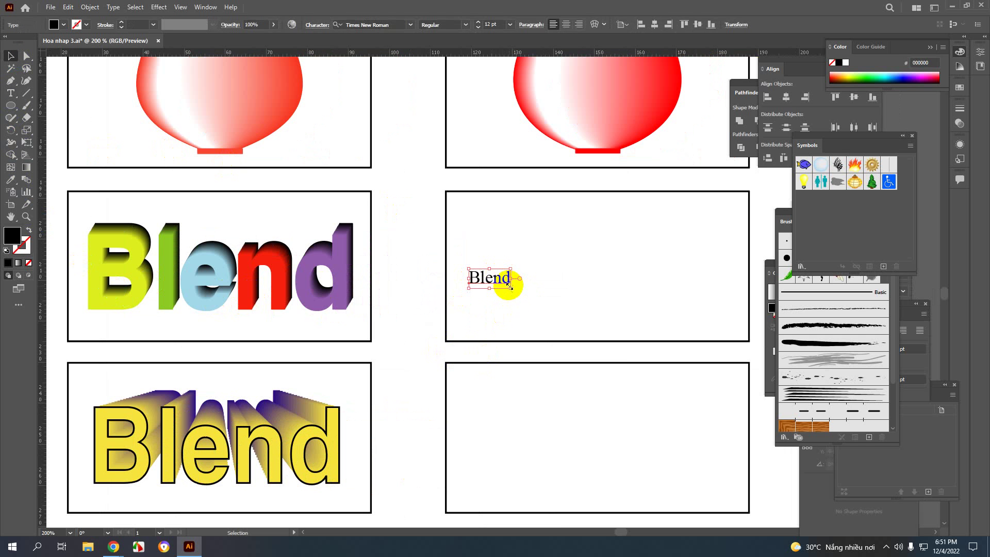
# Enlarge the Blend text to about 79.7 pt and position it within the frame beside the multicolored sample.
pyautogui.moveTo(509, 288); pyautogui.dragTo(587, 325)
pyautogui.moveTo(524, 292); pyautogui.dragTo(506, 207)
pyautogui.moveTo(572, 251); pyautogui.dragTo(713, 341)
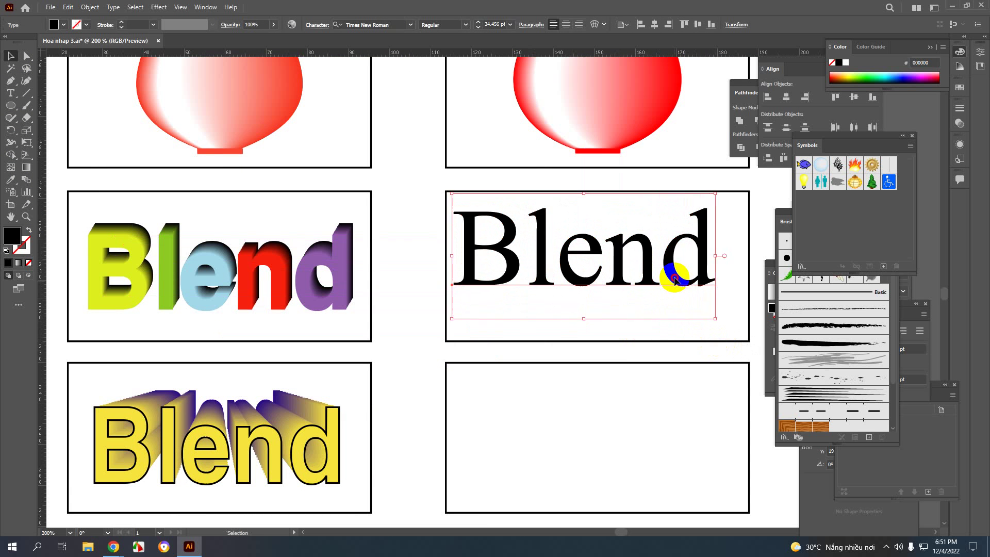
pyautogui.moveTo(674, 280); pyautogui.dragTo(679, 306)
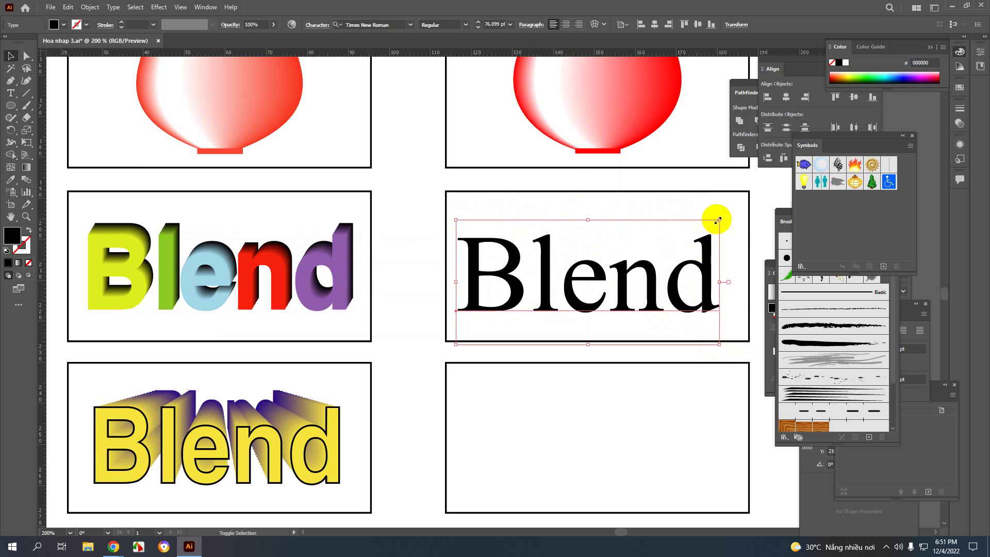
pyautogui.moveTo(717, 221); pyautogui.dragTo(731, 209)
pyautogui.moveTo(687, 292); pyautogui.dragTo(689, 294)
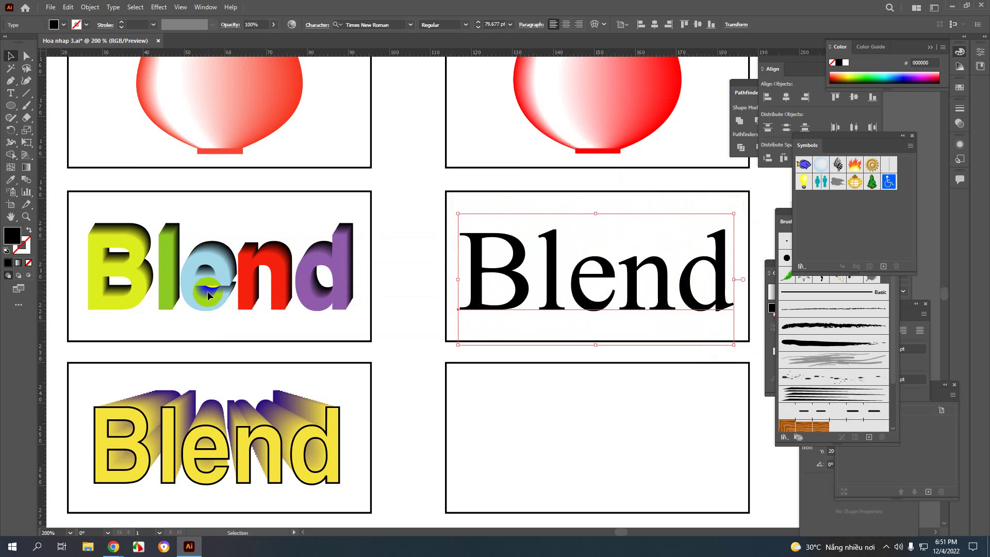
# Set the whole word Blend in the Trebuchet MS font with the Bold style.
pyautogui.doubleClick(515, 298)
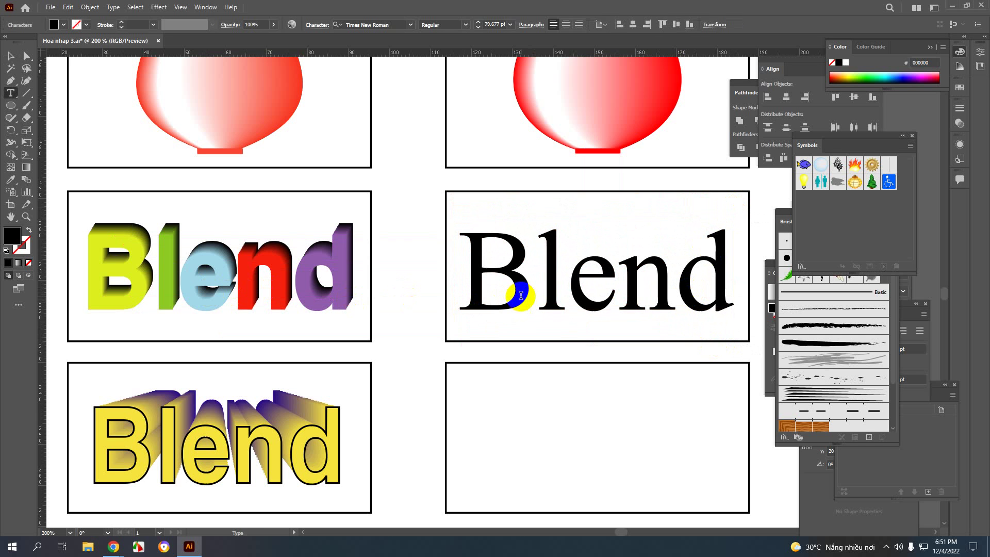
pyautogui.moveTo(464, 281); pyautogui.dragTo(732, 278)
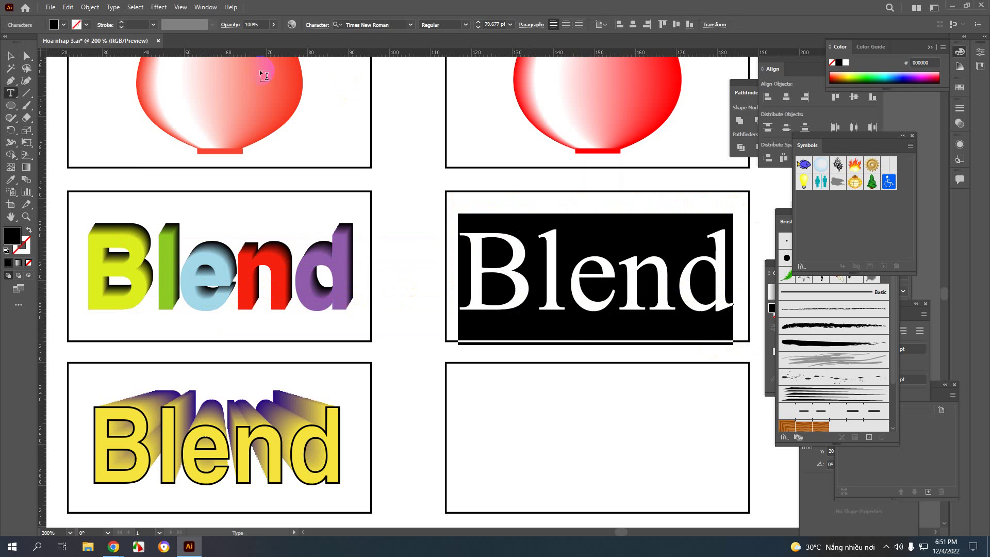
pyautogui.click(409, 26)
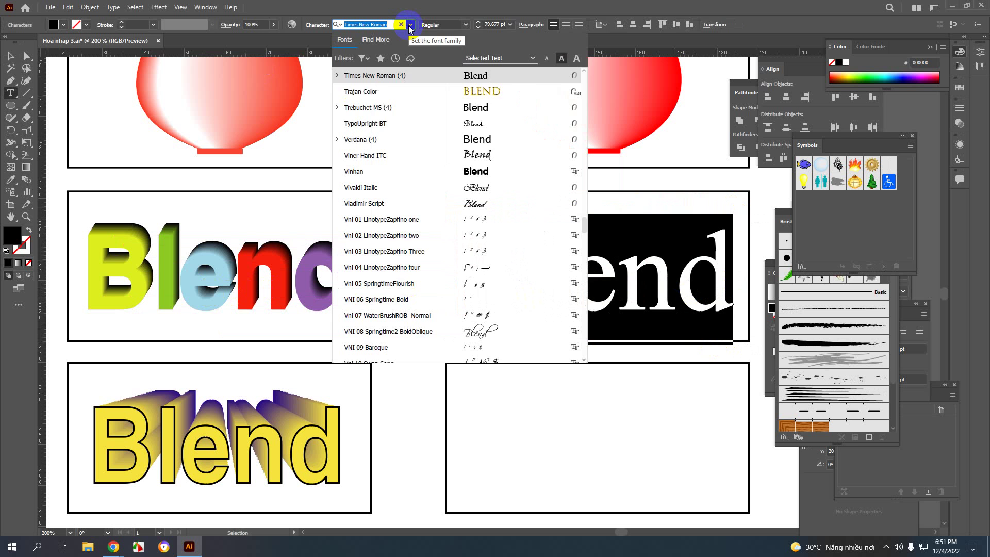
pyautogui.click(367, 108)
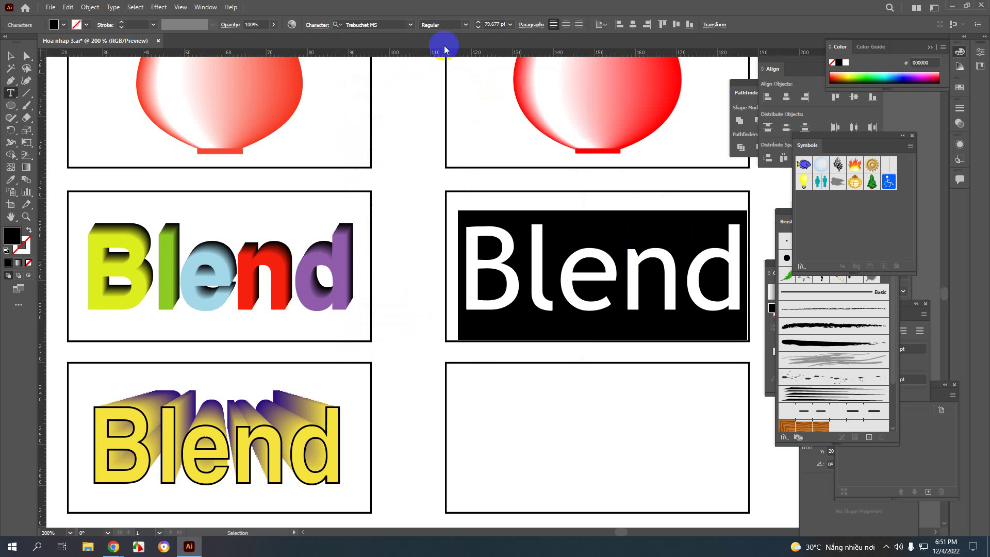
pyautogui.click(459, 24)
pyautogui.click(443, 61)
pyautogui.click(504, 262)
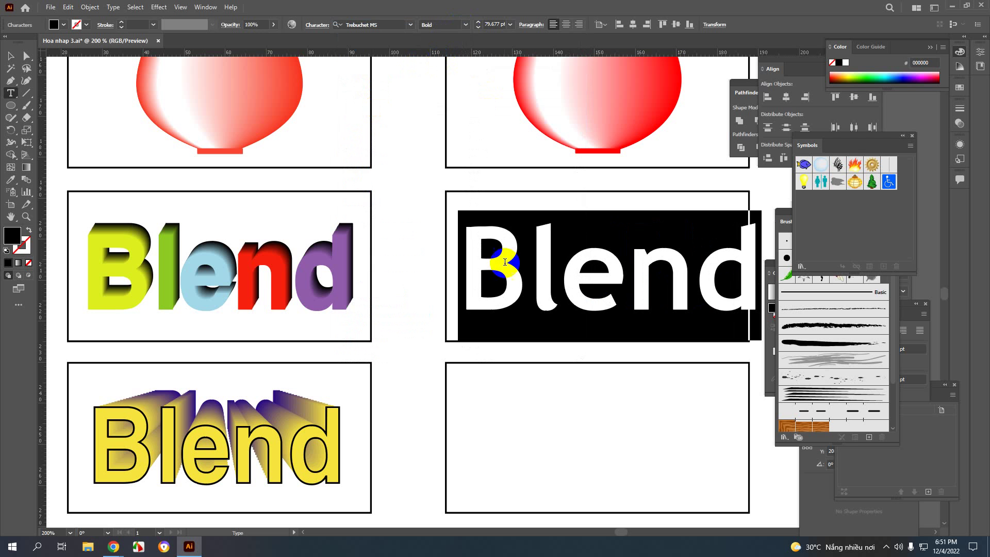
# Change the font of the selected Blend text to Acumin Variable Concept.
pyautogui.click(557, 296)
pyautogui.click(406, 20)
pyautogui.click(411, 25)
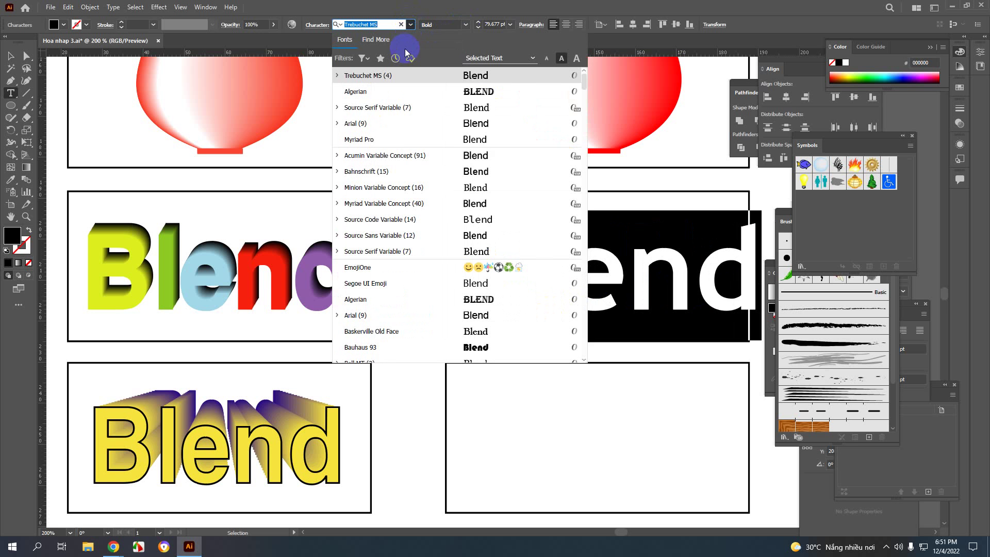
pyautogui.click(388, 155)
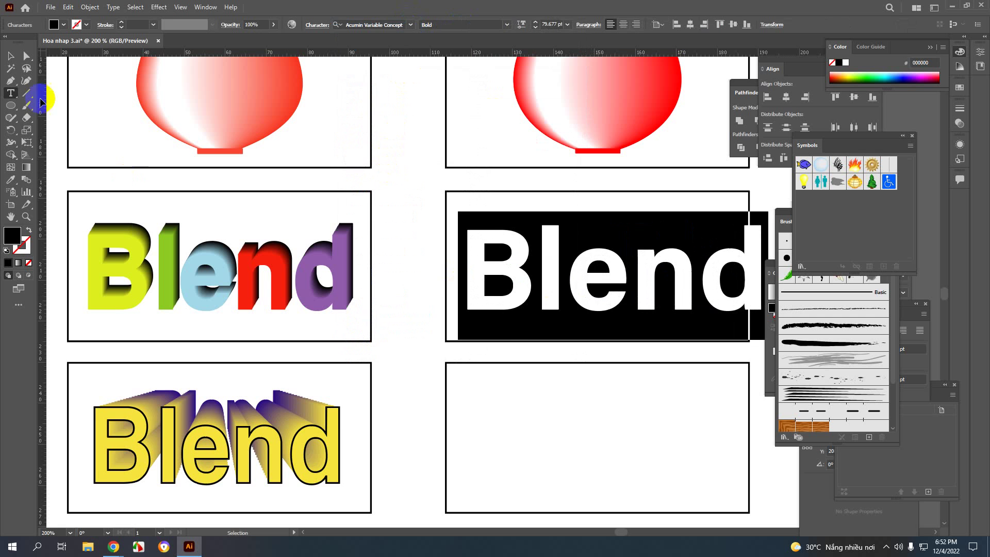
# Scale the Blend text down to about 70.8 pt and center it inside its frame.
pyautogui.click(11, 56)
pyautogui.moveTo(442, 280); pyautogui.dragTo(371, 292)
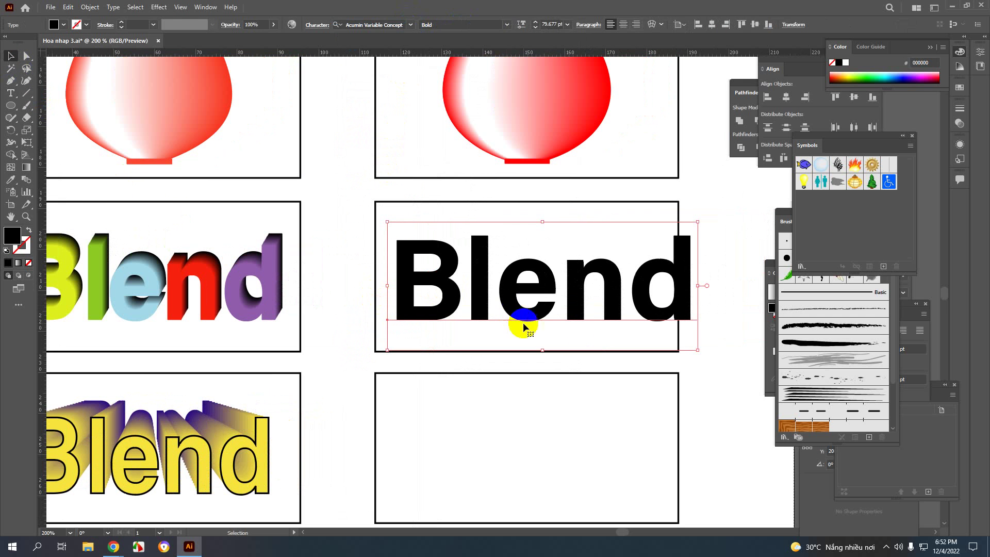
pyautogui.moveTo(700, 350); pyautogui.dragTo(669, 335)
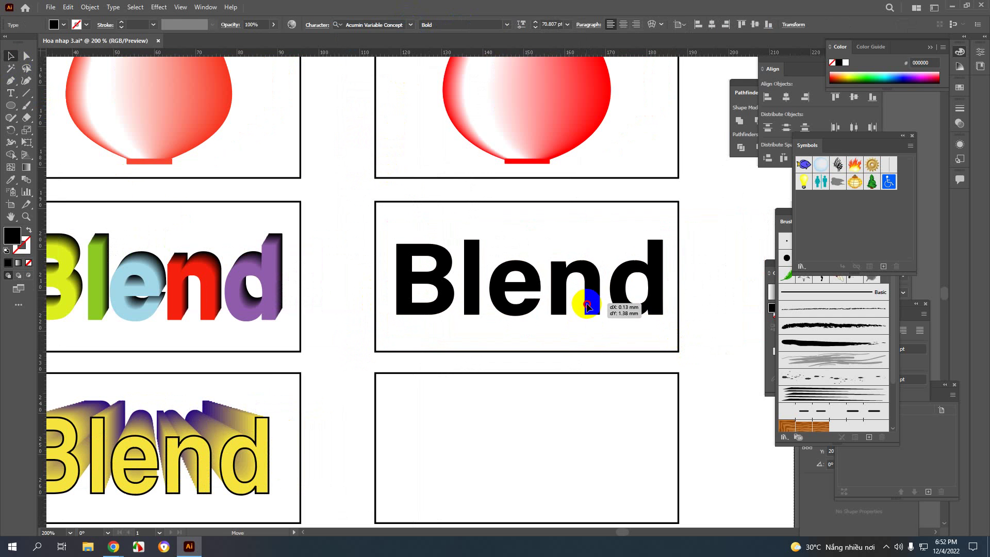
pyautogui.moveTo(470, 349); pyautogui.dragTo(499, 346)
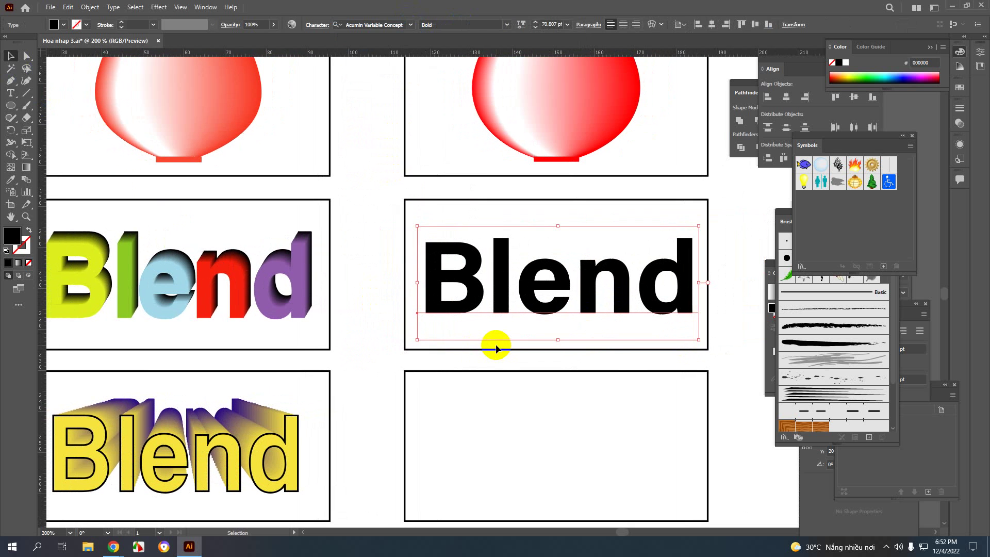
pyautogui.click(478, 363)
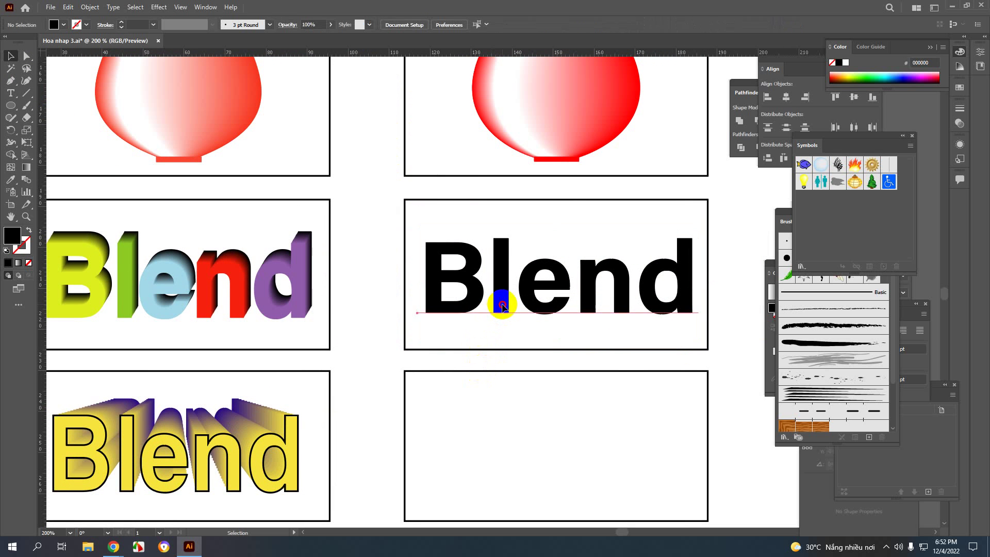
# Try to duplicate the Blend text above and to the right of the original, and undo the attempt.
pyautogui.click(503, 307)
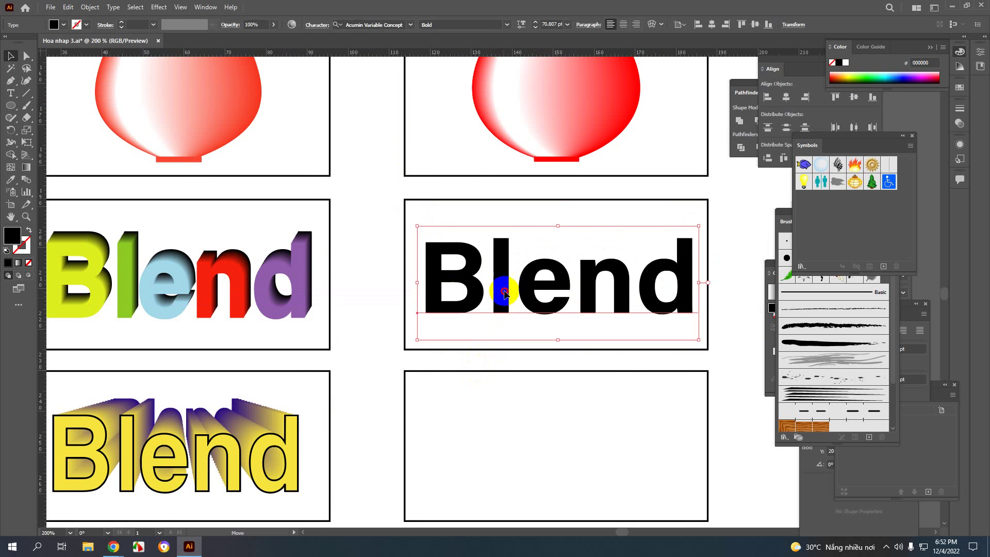
pyautogui.moveTo(504, 293); pyautogui.dragTo(516, 260)
pyautogui.click(703, 220)
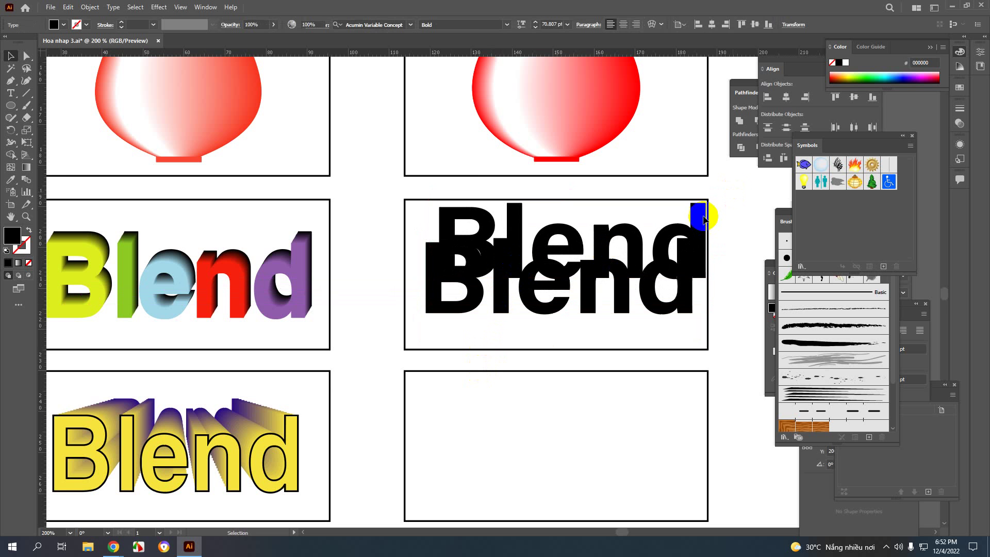
pyautogui.keyDown('shift'); pyautogui.click(704, 219); pyautogui.keyUp('shift')
pyautogui.moveTo(712, 192); pyautogui.dragTo(667, 220)
pyautogui.hotkey('ctrl', 'z')
pyautogui.hotkey('ctrl', 'z')
pyautogui.hotkey('ctrl', 'z')
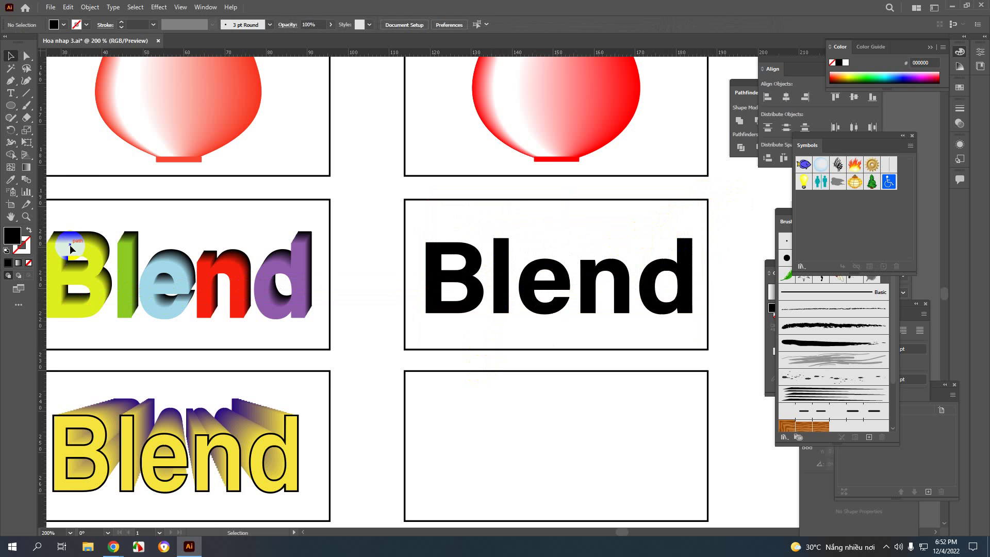
pyautogui.click(480, 293)
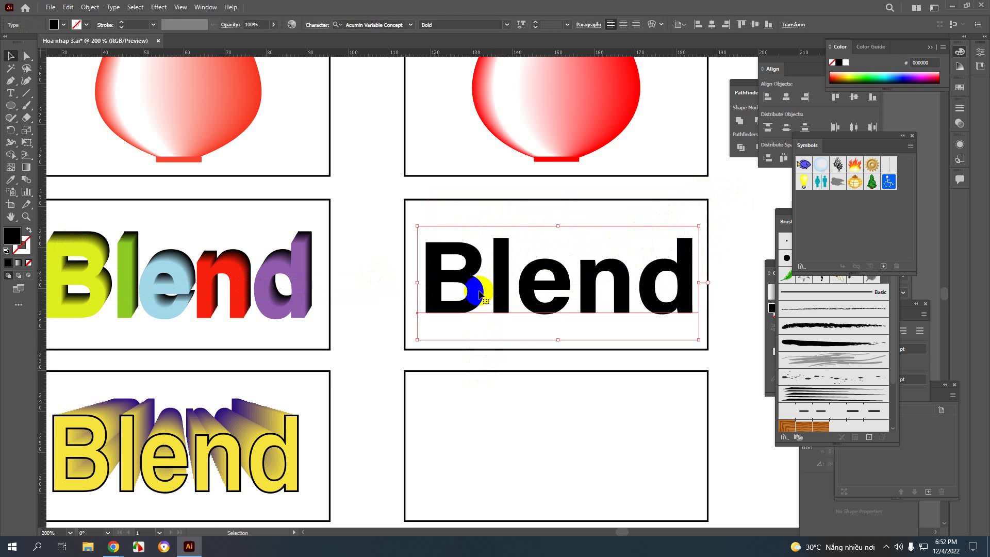
pyautogui.press('a')
pyautogui.hotkey('ctrl', 'shift', 'z')
pyautogui.hotkey('ctrl', 'z')
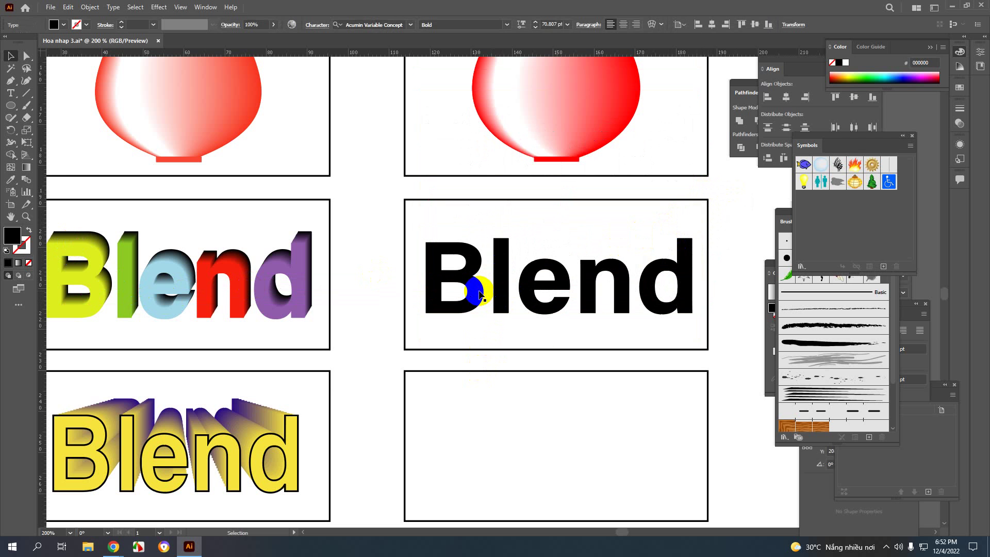
pyautogui.hotkey('ctrl', 'z')
pyautogui.hotkey('ctrl', 'z')
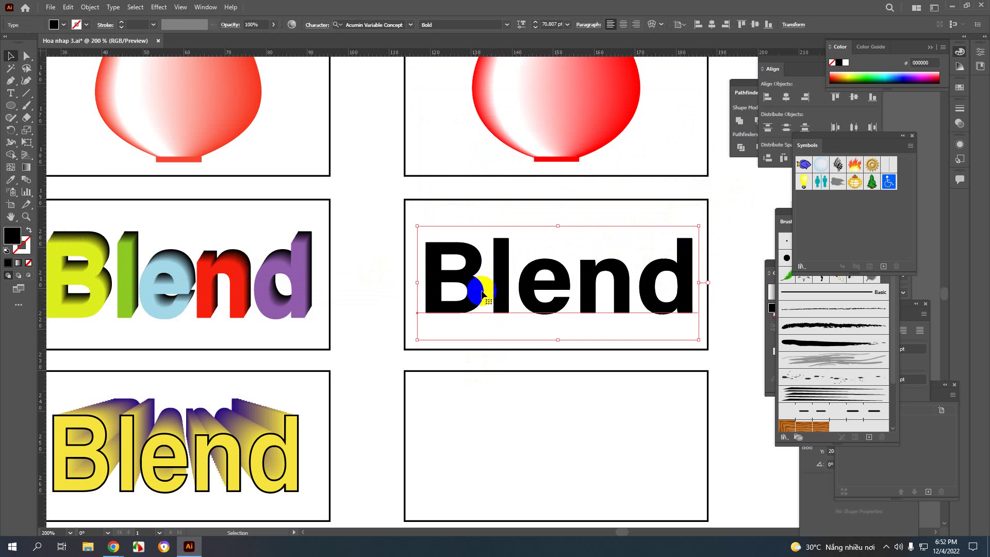
# Duplicate the Blend text with a small offset up and to the right of the original.
pyautogui.moveTo(506, 295)
pyautogui.mouseDown()
pyautogui.moveTo(499, 290)
pyautogui.moveTo(516, 282)
pyautogui.mouseUp()
pyautogui.click(515, 197)
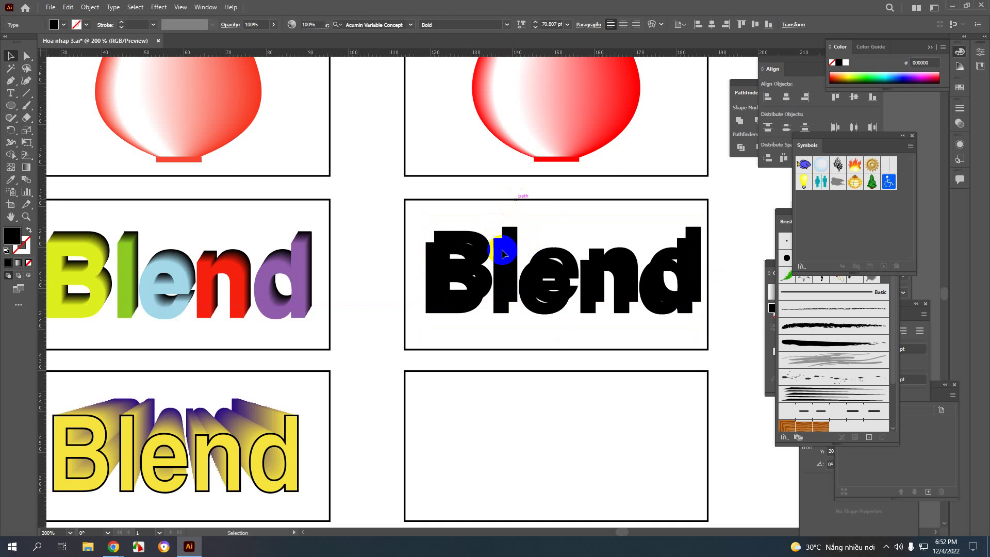
# Recolor the letter B of the front Blend copy with the yellow-green DDEF1F sampled from the reference B.
pyautogui.click(439, 315)
pyautogui.click(437, 312)
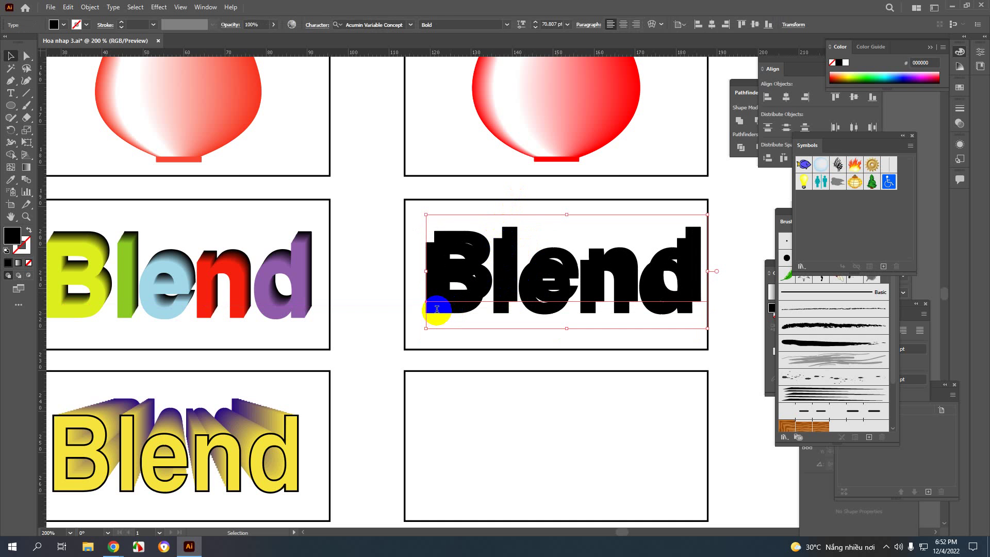
pyautogui.doubleClick(436, 310)
pyautogui.moveTo(464, 291); pyautogui.dragTo(435, 283)
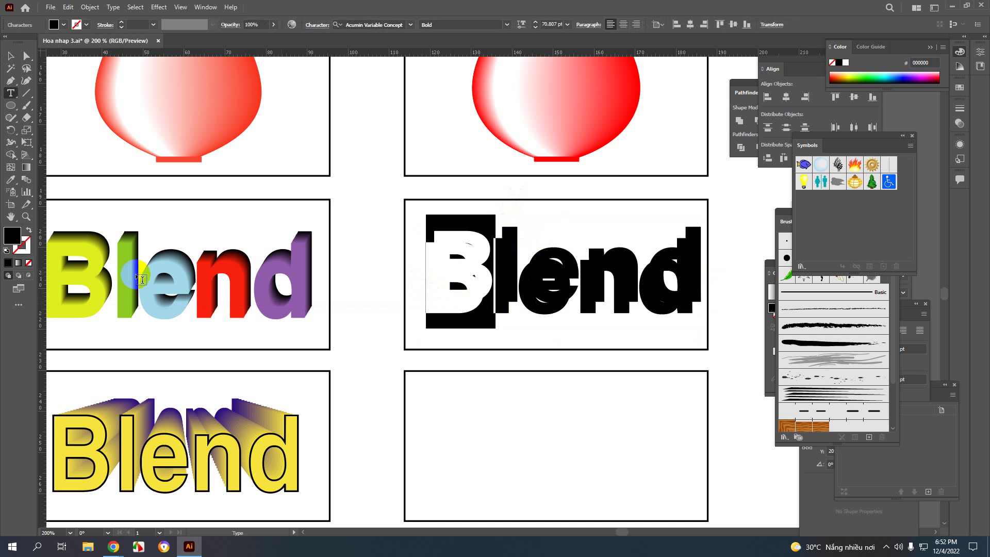
pyautogui.click(10, 179)
pyautogui.click(61, 253)
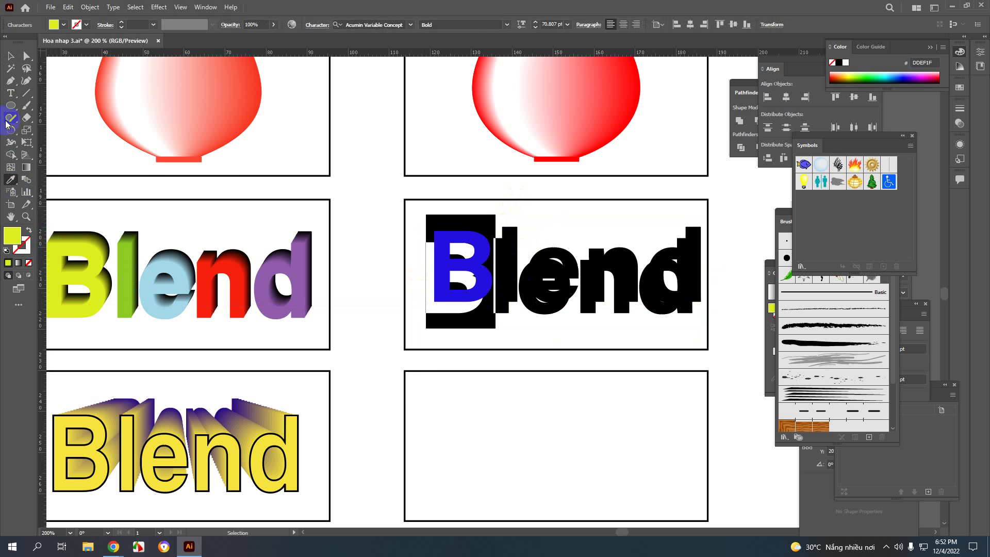
pyautogui.click(10, 56)
pyautogui.click(411, 376)
pyautogui.click(483, 303)
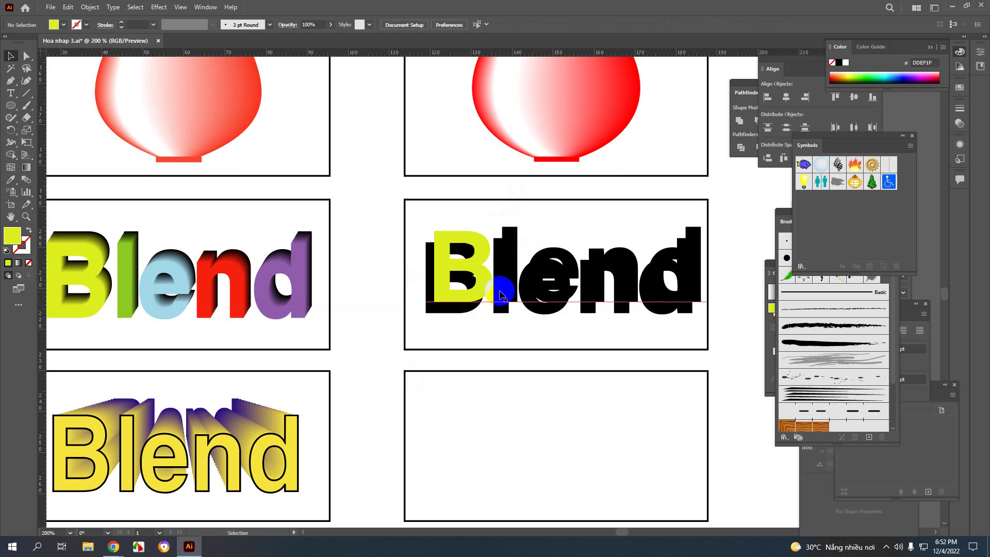
# Undo the recoloring of the front copy's letter B, keeping both overlapping Blend texts.
pyautogui.click(500, 290)
pyautogui.press('t')
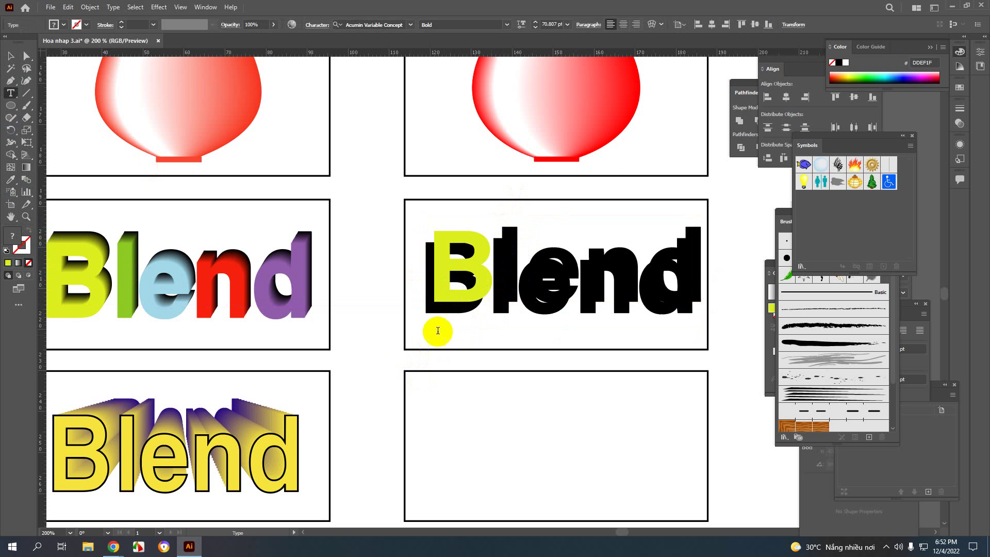
pyautogui.click(444, 292)
pyautogui.click(11, 61)
pyautogui.click(435, 320)
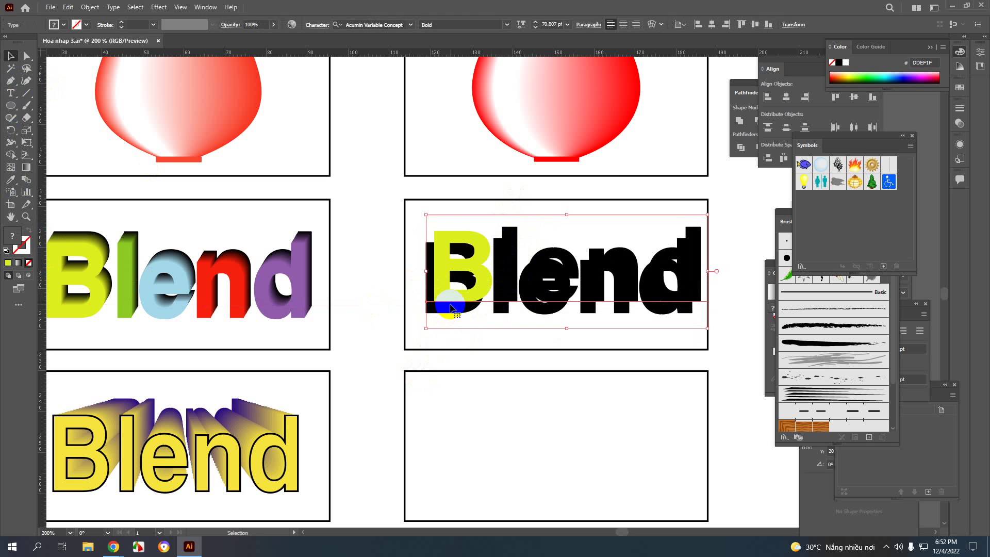
pyautogui.hotkey('ctrl', 'z')
pyautogui.click(422, 321)
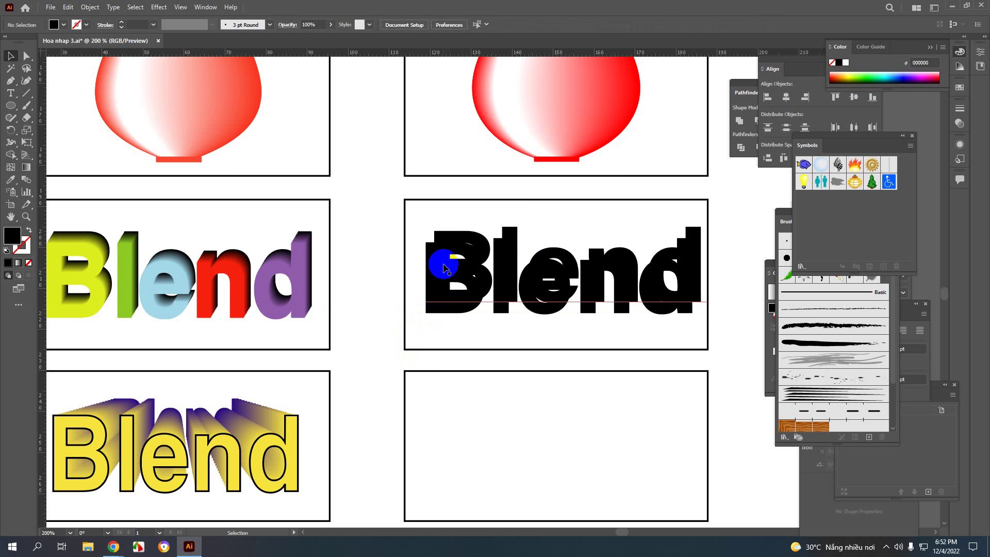
pyautogui.hotkey('ctrl', 'z')
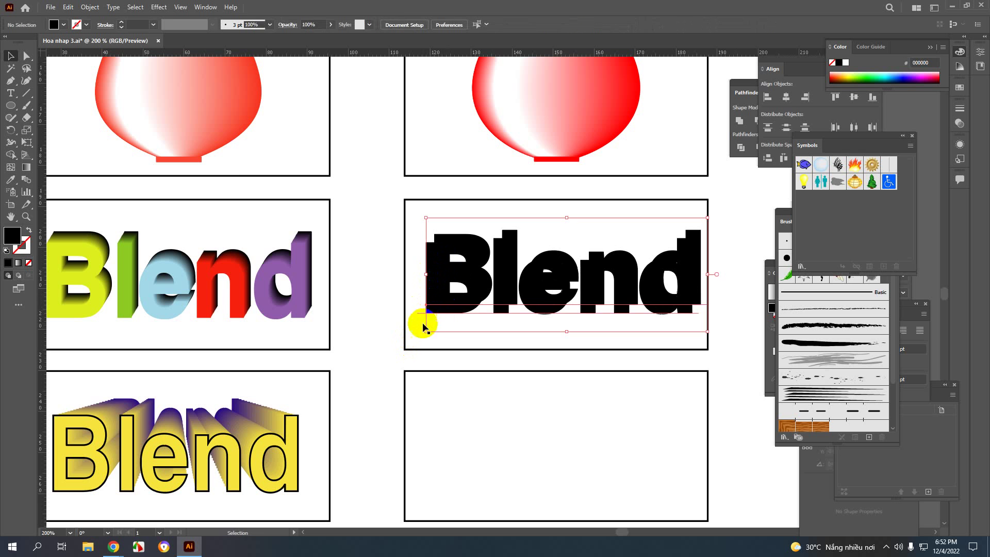
# Move the two Blend texts apart and recolor the lower one's B with the yellow-green DDEF1F of the reference B.
pyautogui.moveTo(423, 326); pyautogui.dragTo(445, 405)
pyautogui.press('t')
pyautogui.moveTo(428, 369); pyautogui.dragTo(475, 369)
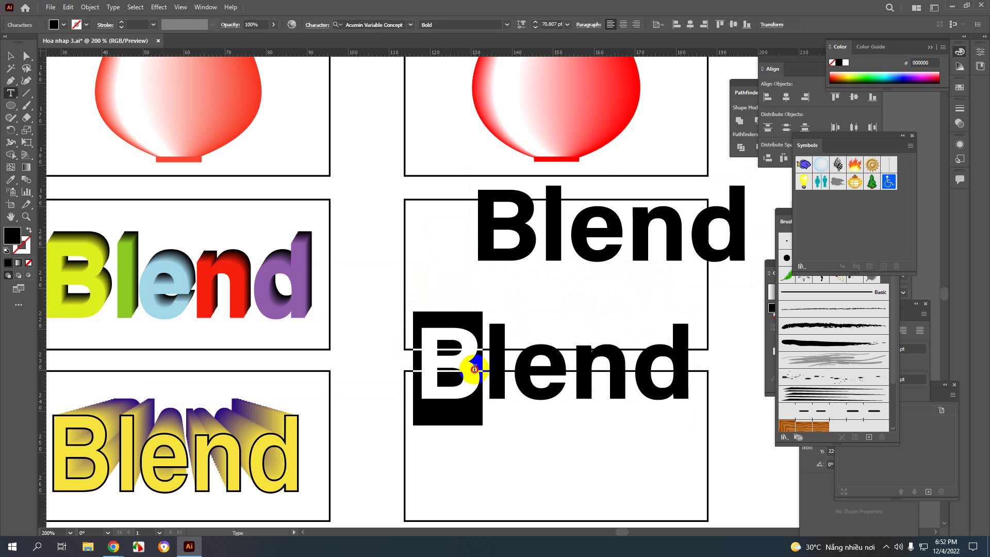
pyautogui.click(12, 182)
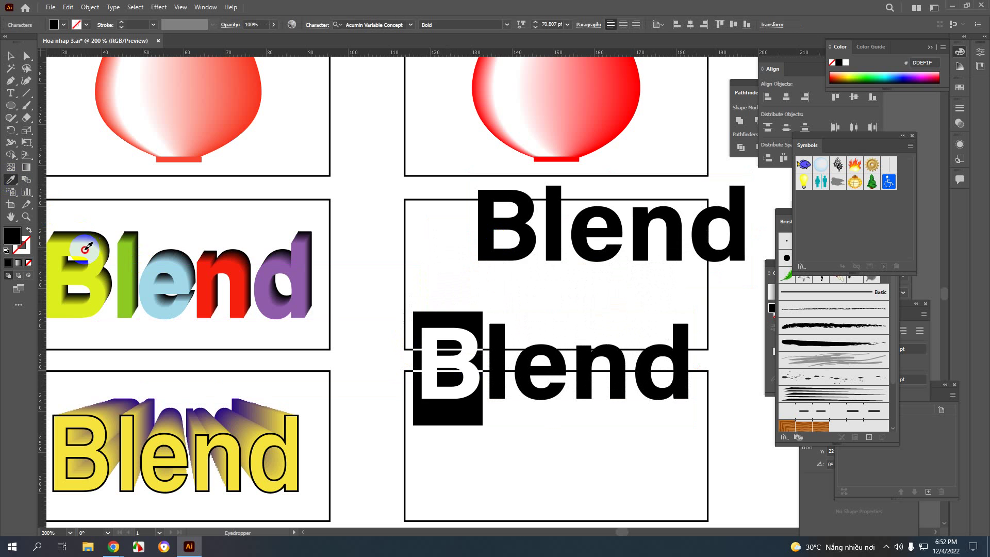
pyautogui.click(83, 250)
pyautogui.click(10, 55)
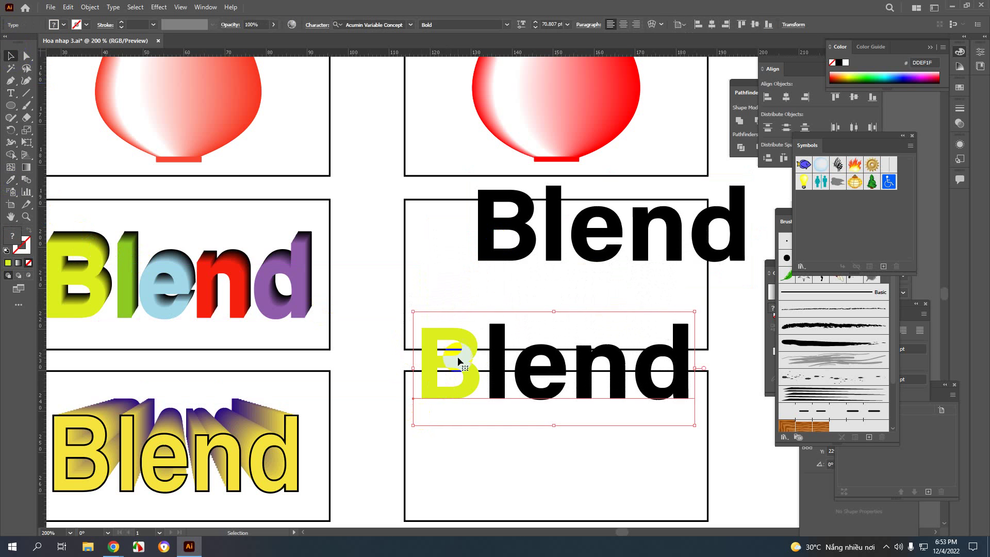
# Recolor the letter l of the lower Blend text with the green 8CCA24 sampled from the reference l.
pyautogui.click(10, 92)
pyautogui.moveTo(484, 360); pyautogui.dragTo(506, 367)
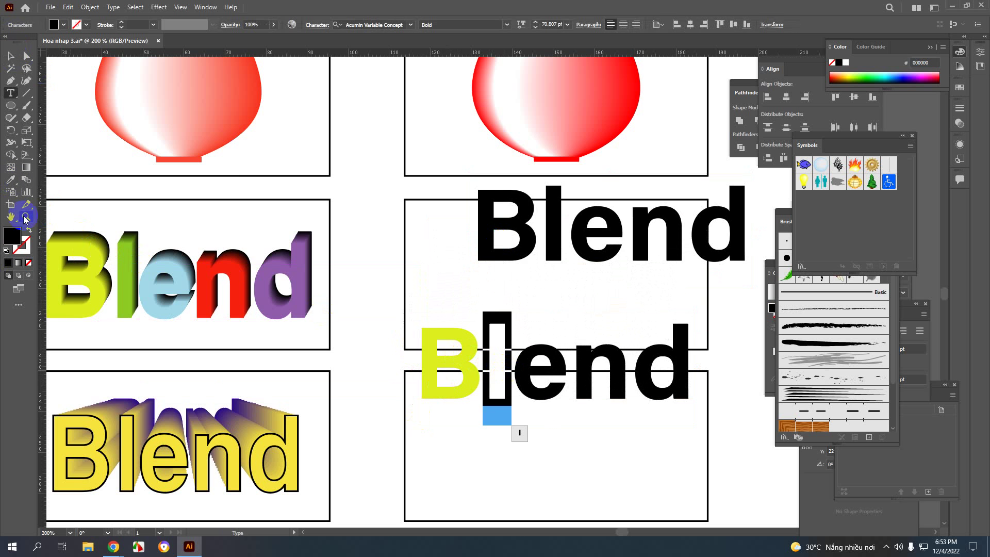
pyautogui.click(129, 258)
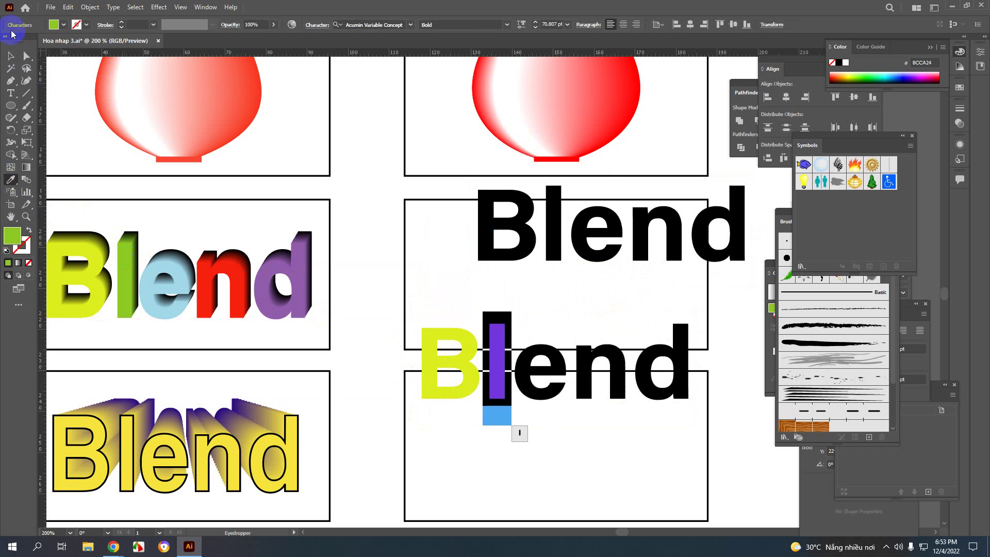
pyautogui.click(10, 56)
pyautogui.click(464, 431)
# Recolor the letter e of the lower Blend text with the light blue sampled from the reference e.
pyautogui.click(529, 396)
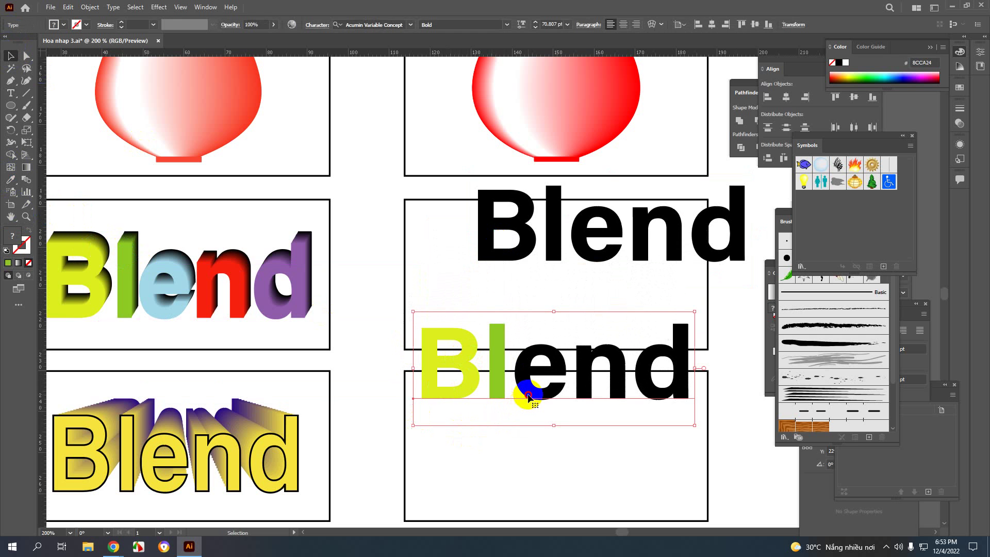
pyautogui.doubleClick(526, 384)
pyautogui.moveTo(513, 379); pyautogui.dragTo(567, 377)
pyautogui.click(10, 180)
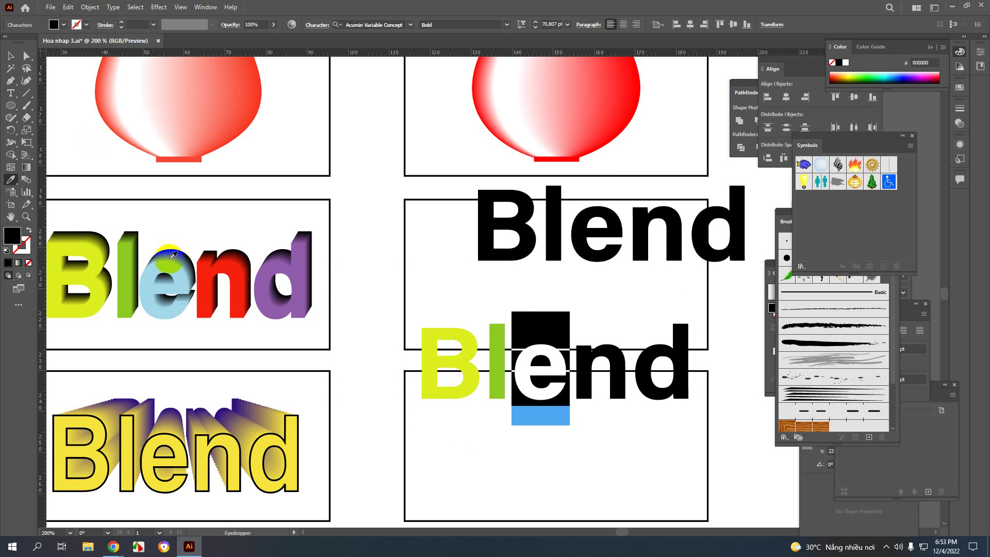
pyautogui.click(175, 265)
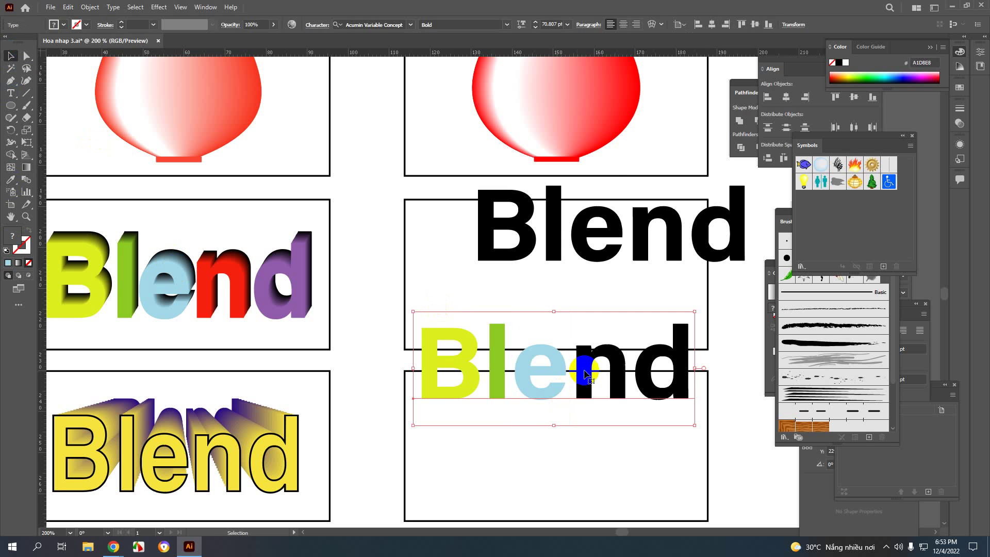
# Recolor the letter n of the lower Blend text with the red E11E0C sampled from the reference n.
pyautogui.doubleClick(583, 386)
pyautogui.doubleClick(582, 368)
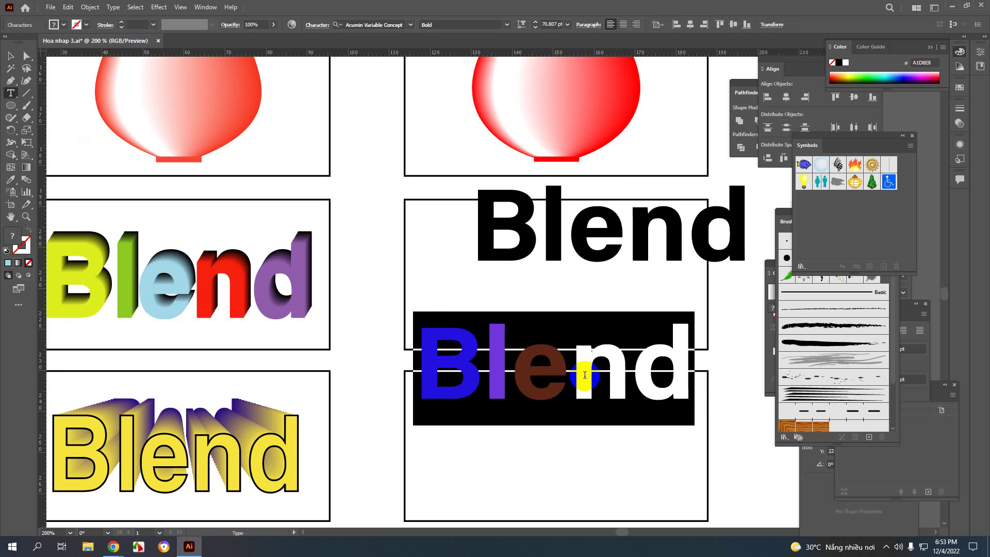
pyautogui.moveTo(580, 373); pyautogui.dragTo(631, 373)
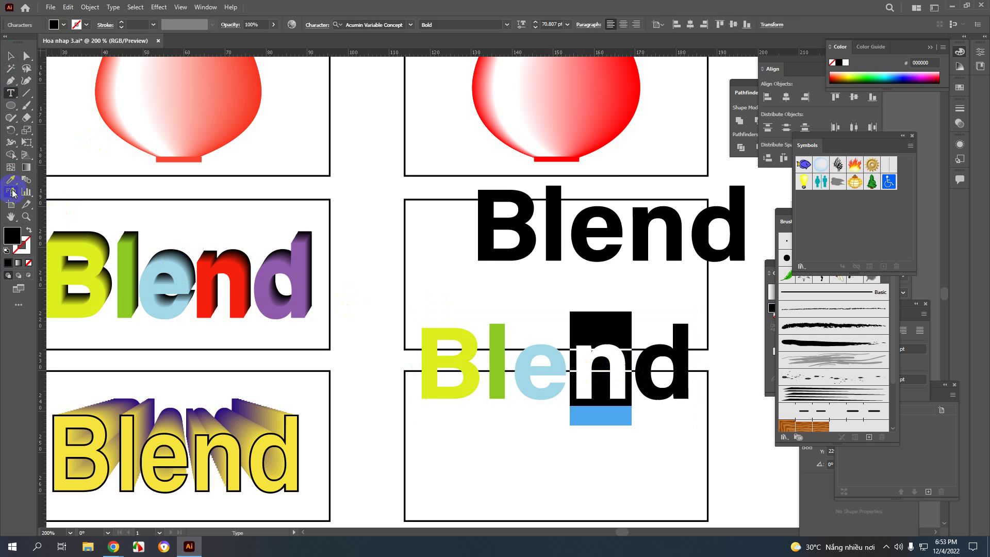
pyautogui.click(27, 183)
pyautogui.click(240, 264)
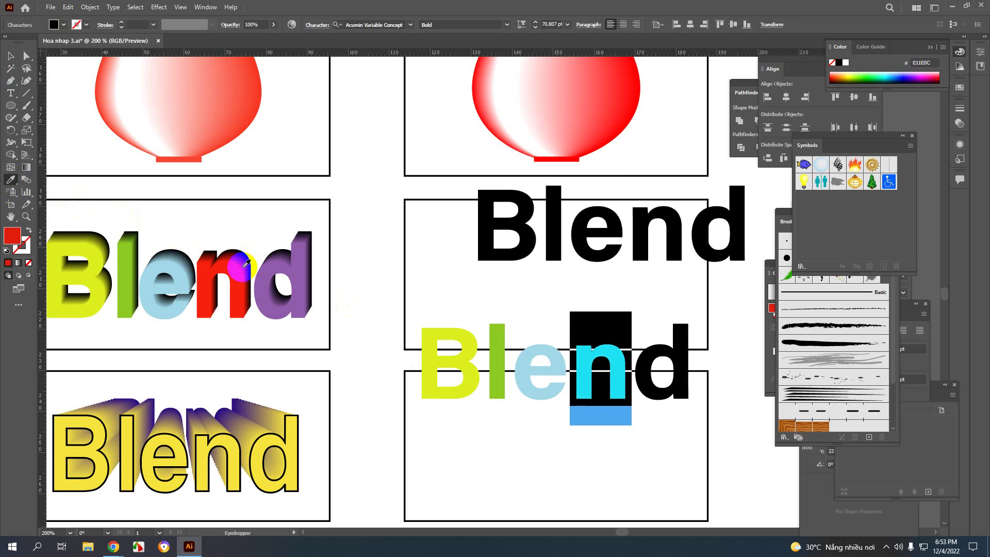
pyautogui.press('Escape')
# Recolor the letter d of the lower Blend text with the purple 905CAA sampled from the reference d.
pyautogui.doubleClick(641, 372)
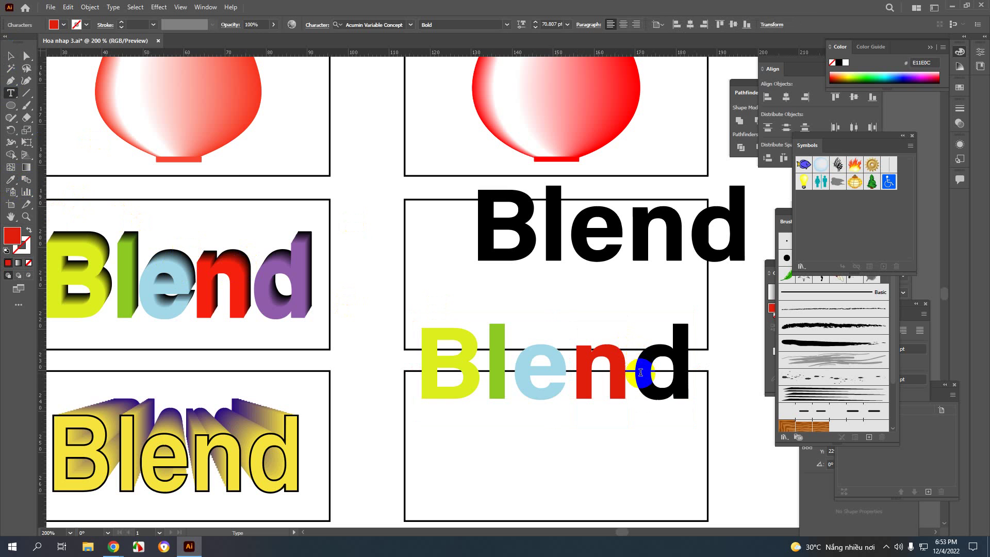
pyautogui.moveTo(635, 369); pyautogui.dragTo(691, 369)
pyautogui.click(11, 180)
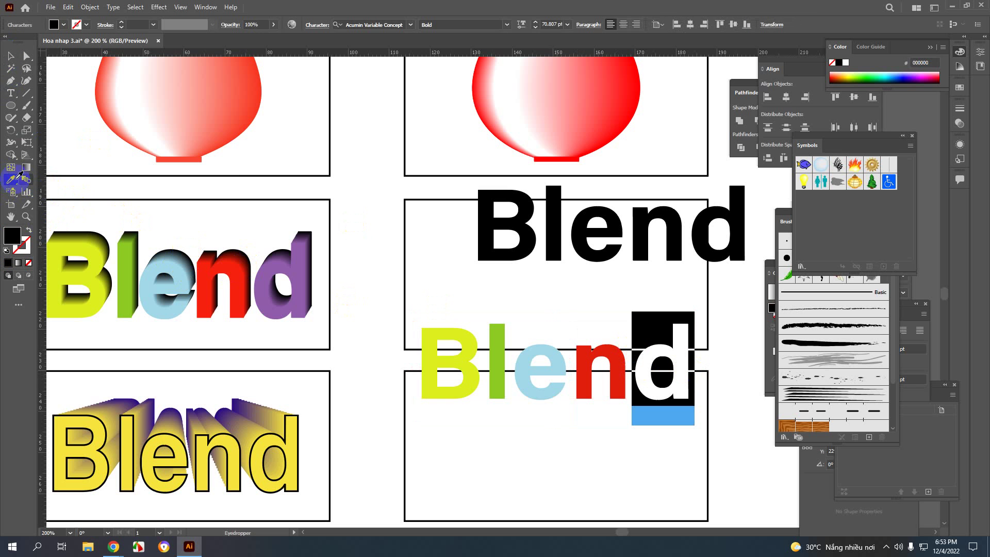
pyautogui.click(279, 263)
pyautogui.click(11, 61)
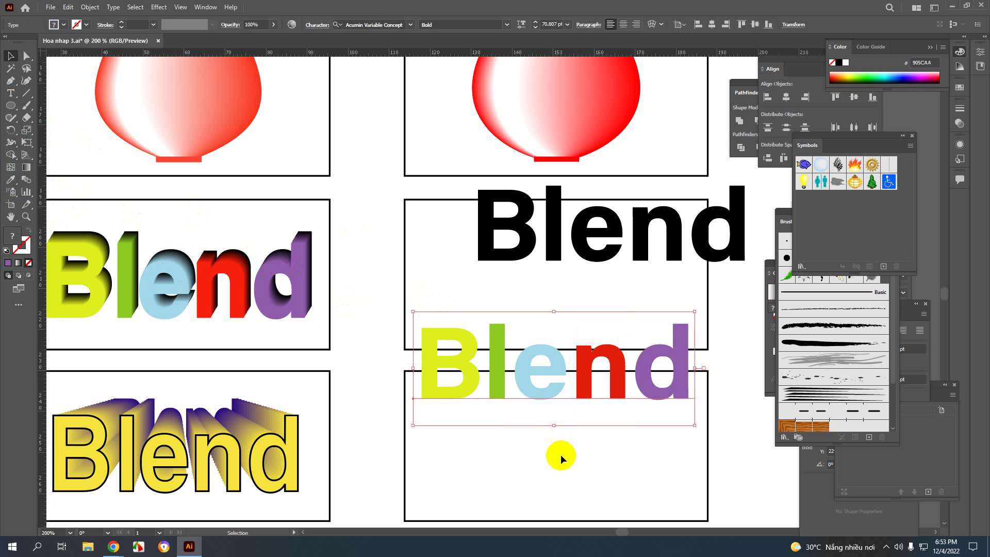
pyautogui.click(561, 454)
# Move both Blend texts into the frame, with the black one offset slightly up and right and sent behind the colored one.
pyautogui.moveTo(525, 389); pyautogui.dragTo(524, 304)
pyautogui.click(556, 203)
pyautogui.moveTo(557, 204); pyautogui.dragTo(516, 244)
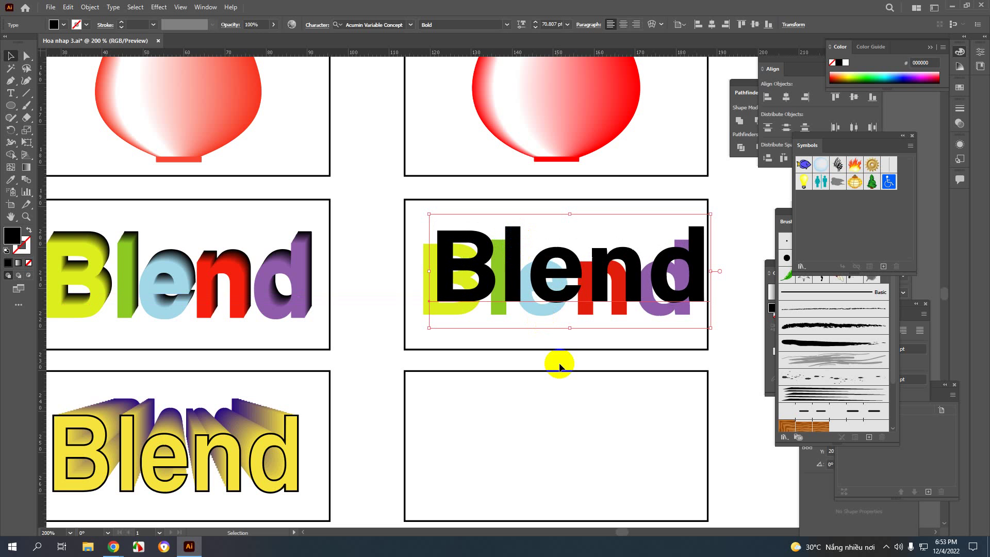
pyautogui.press('a')
pyautogui.hotkey('ctrl', 'shift', '[')
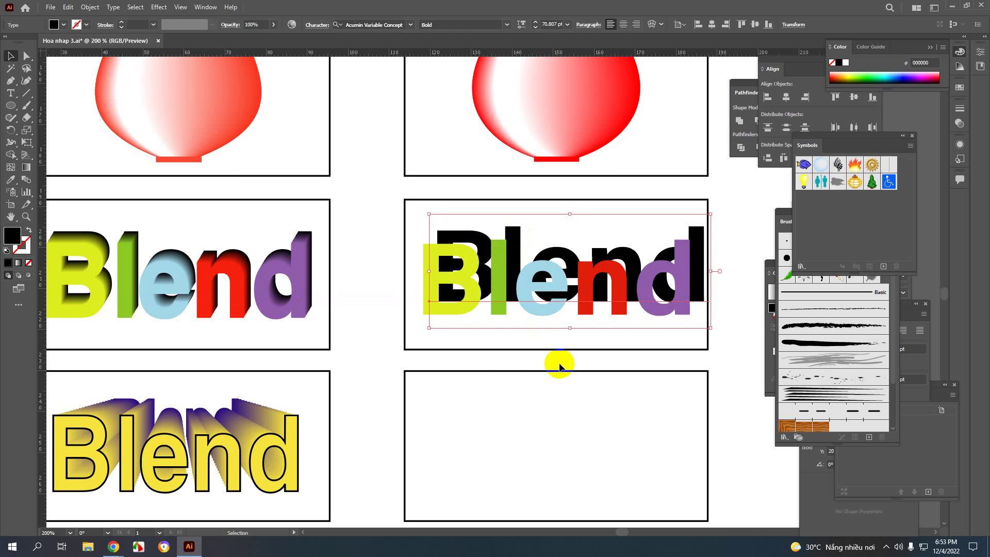
# Make a blend between the colored Blend text and the black one behind it.
pyautogui.click(553, 394)
pyautogui.moveTo(413, 212); pyautogui.dragTo(749, 331)
pyautogui.click(89, 6)
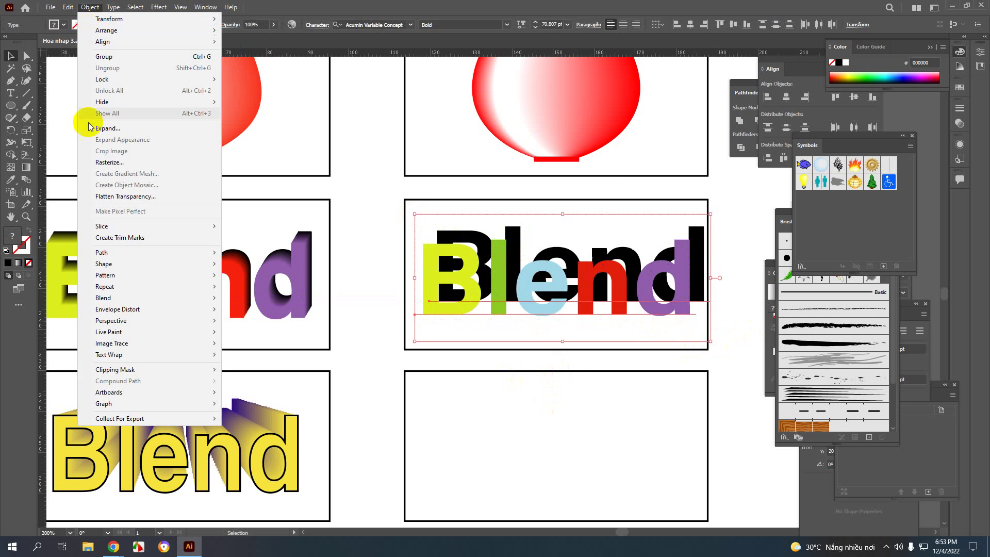
pyautogui.moveTo(117, 321)
pyautogui.moveTo(121, 297)
pyautogui.click(229, 298)
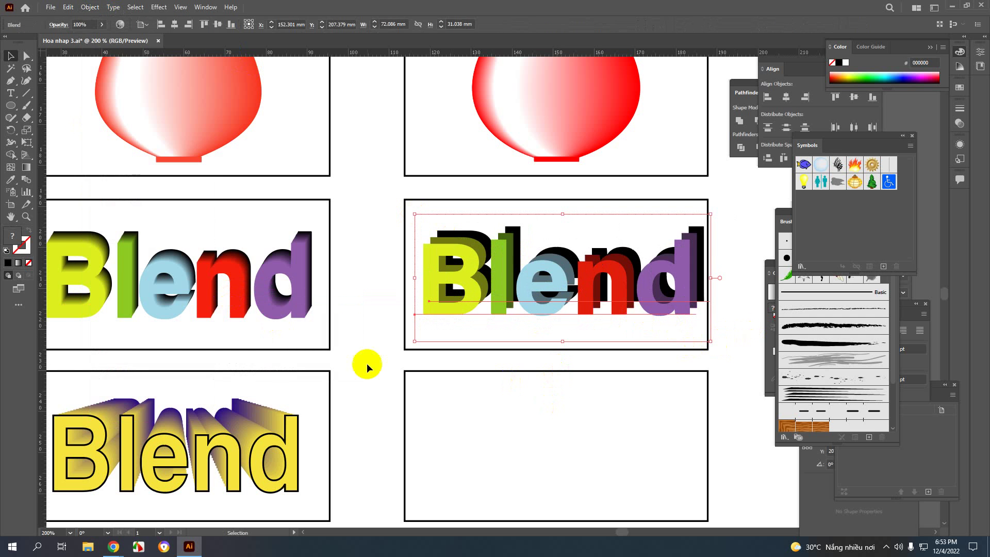
# Set the blend's spacing to Specified Steps with 30 steps.
pyautogui.click(90, 7)
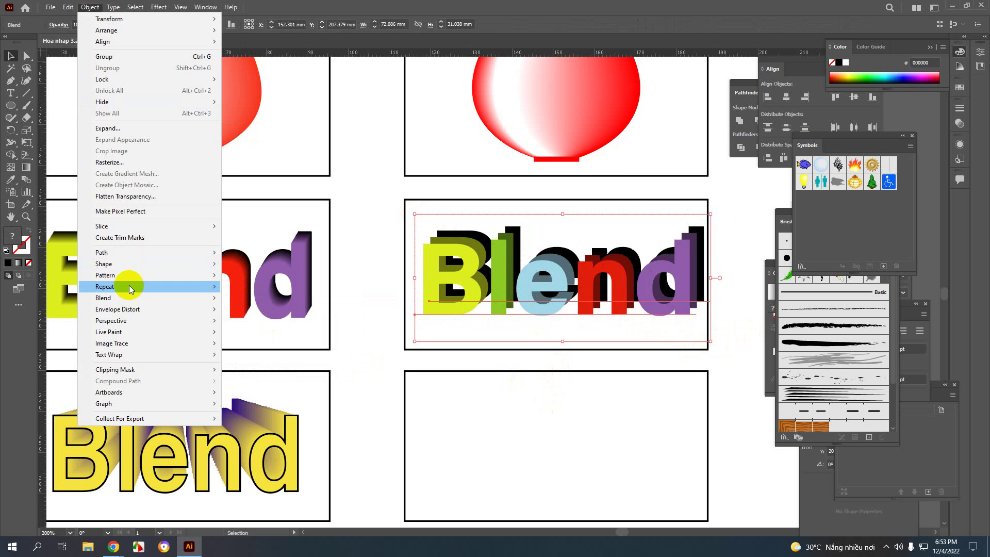
pyautogui.moveTo(129, 279)
pyautogui.moveTo(123, 298)
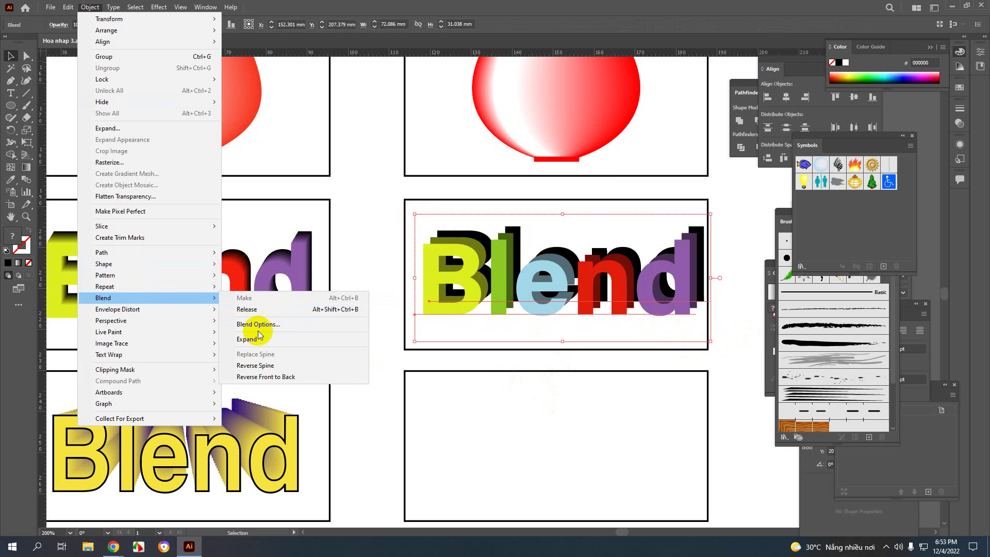
pyautogui.click(259, 326)
pyautogui.click(492, 247)
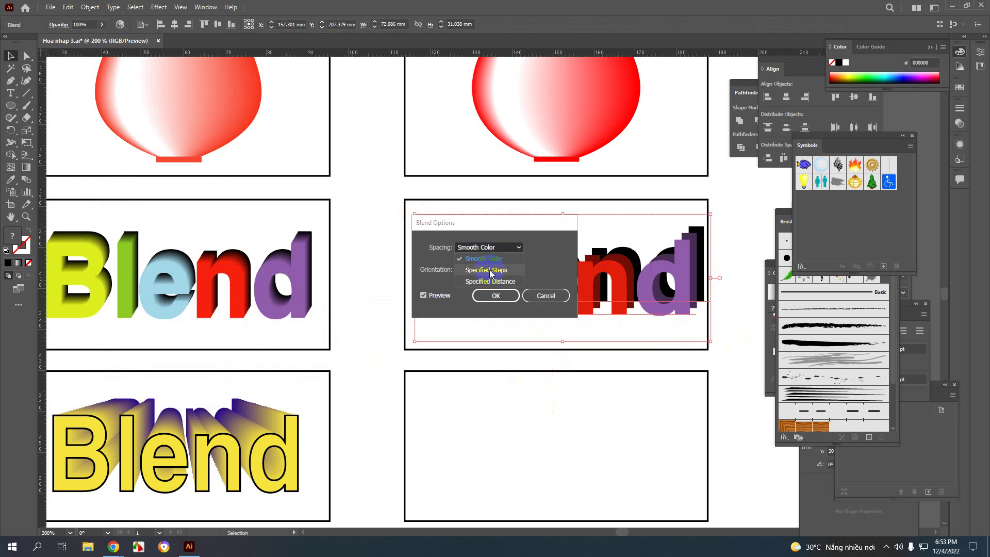
pyautogui.click(490, 272)
pyautogui.click(488, 247)
pyautogui.click(479, 257)
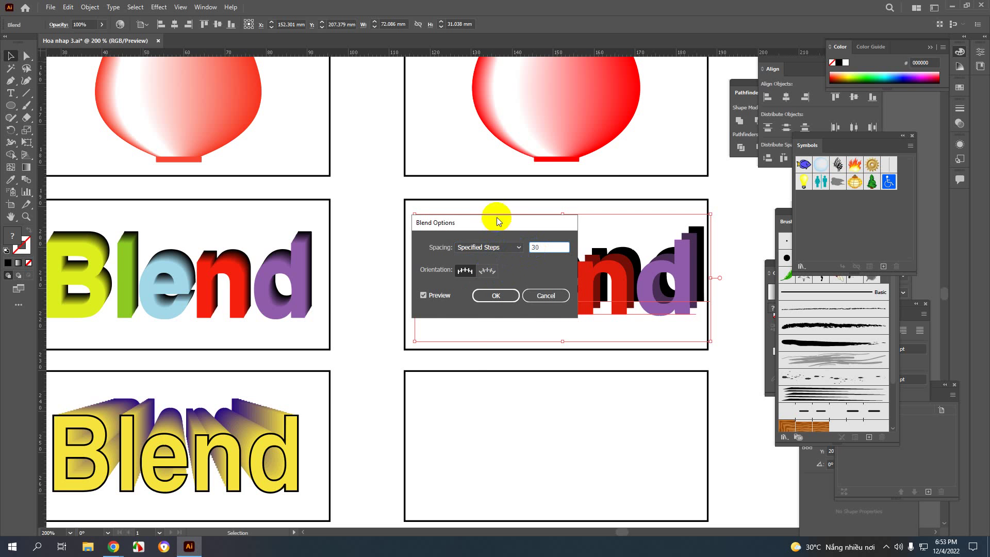
pyautogui.moveTo(497, 219); pyautogui.dragTo(393, 303)
pyautogui.click(321, 379)
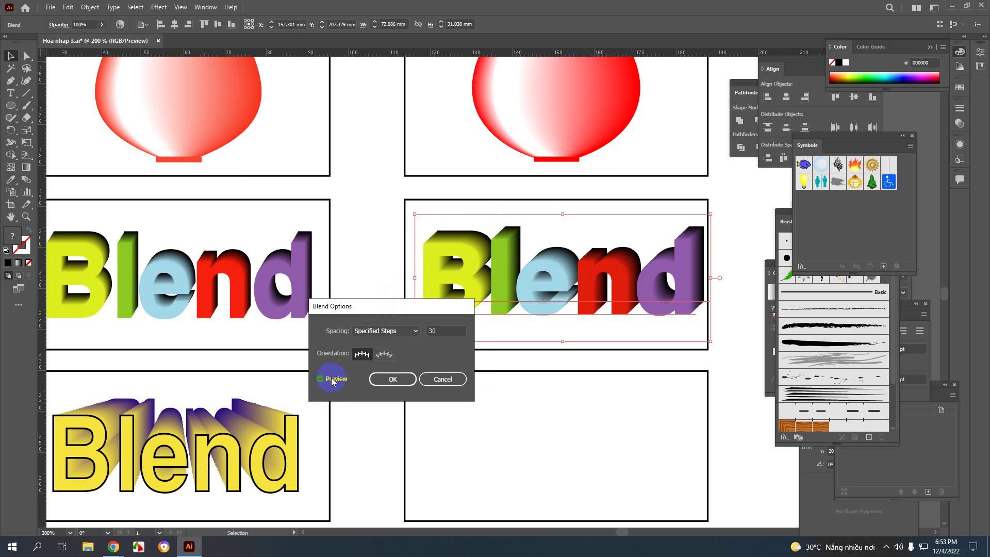
pyautogui.click(392, 379)
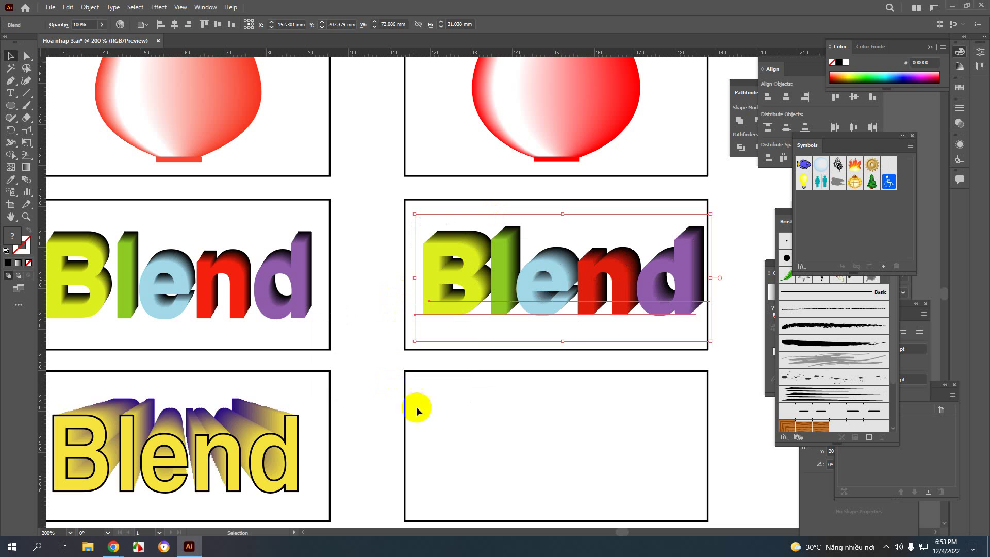
# Add the text "Blend" inside the empty frame below the finished multicolored effect.
pyautogui.click(459, 424)
pyautogui.moveTo(506, 421); pyautogui.dragTo(504, 353)
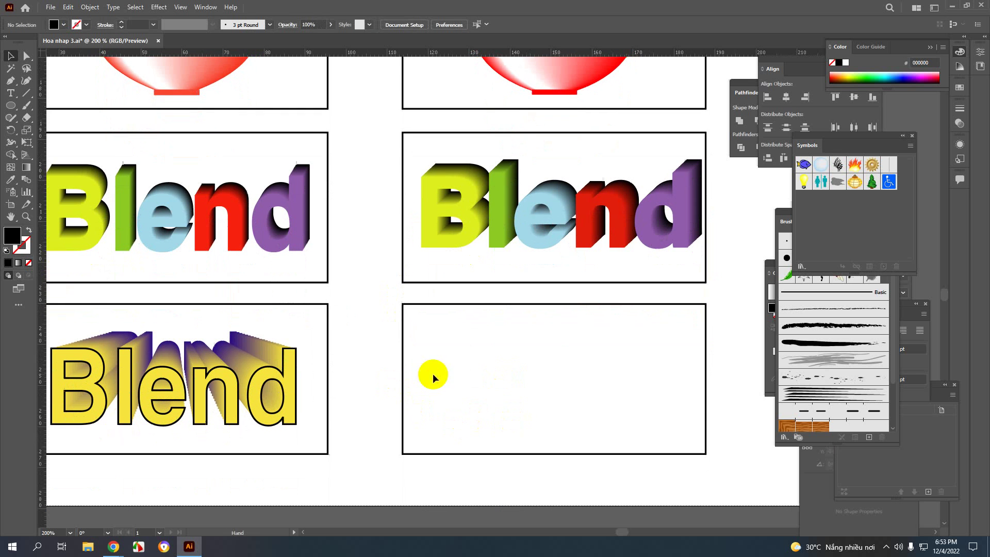
pyautogui.click(11, 92)
pyautogui.click(455, 383)
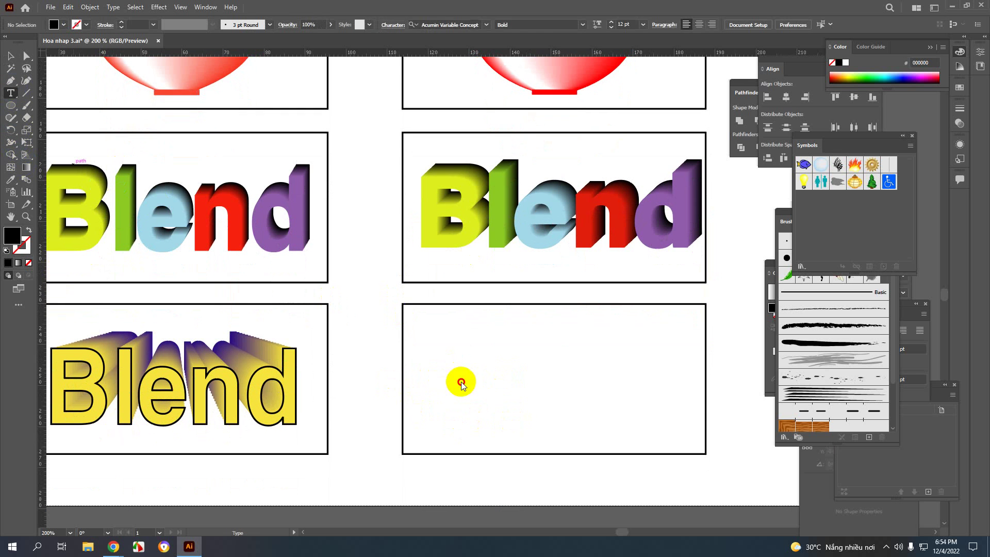
pyautogui.write('b')
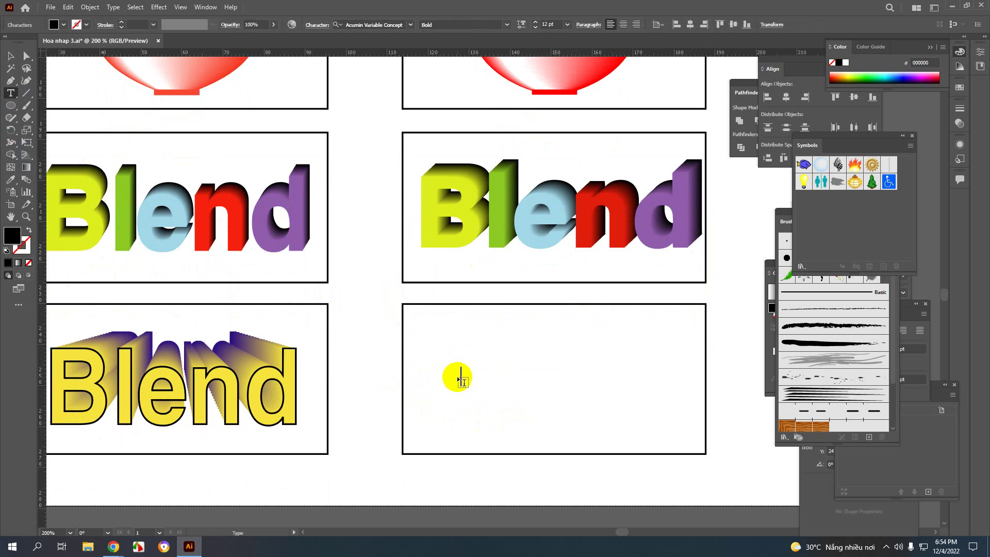
pyautogui.write('lend')
pyautogui.click(10, 55)
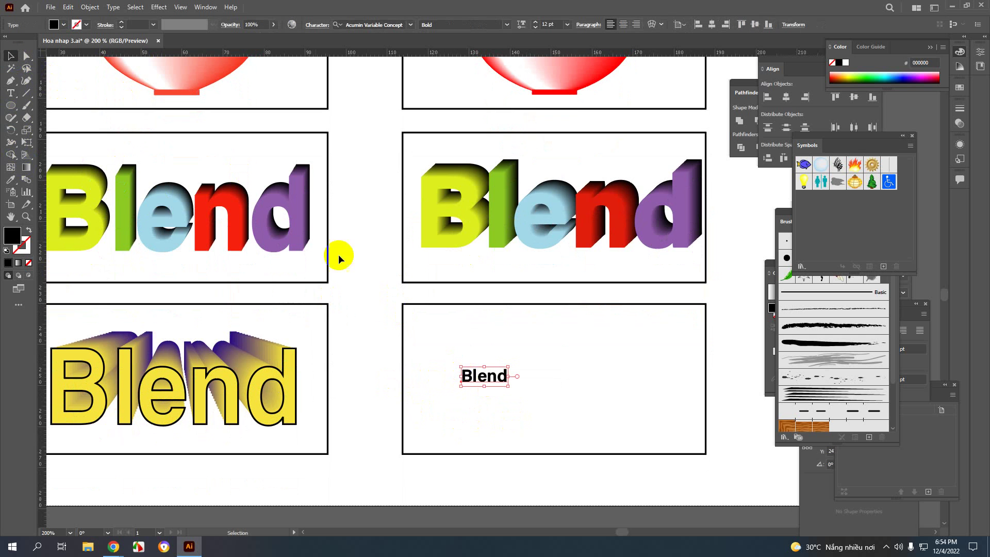
# Enlarge the new Blend text to nearly the frame's width and place a copy of it below the artboard.
pyautogui.moveTo(477, 375); pyautogui.dragTo(697, 452)
pyautogui.moveTo(582, 423); pyautogui.dragTo(543, 489)
pyautogui.scroll(-1, 541, 436)
pyautogui.moveTo(541, 436); pyautogui.dragTo(528, 336)
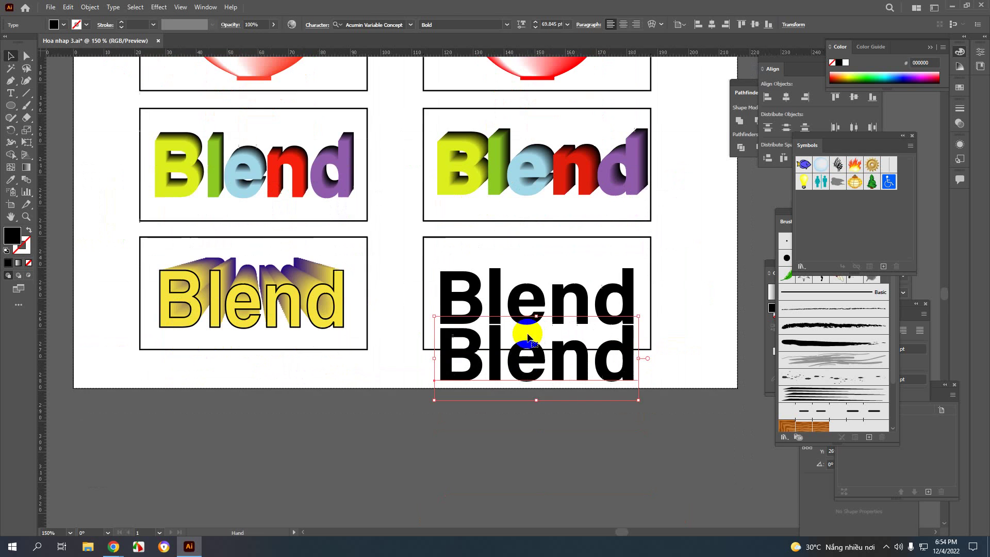
pyautogui.scroll(1, 522, 361)
pyautogui.moveTo(513, 379); pyautogui.dragTo(520, 461)
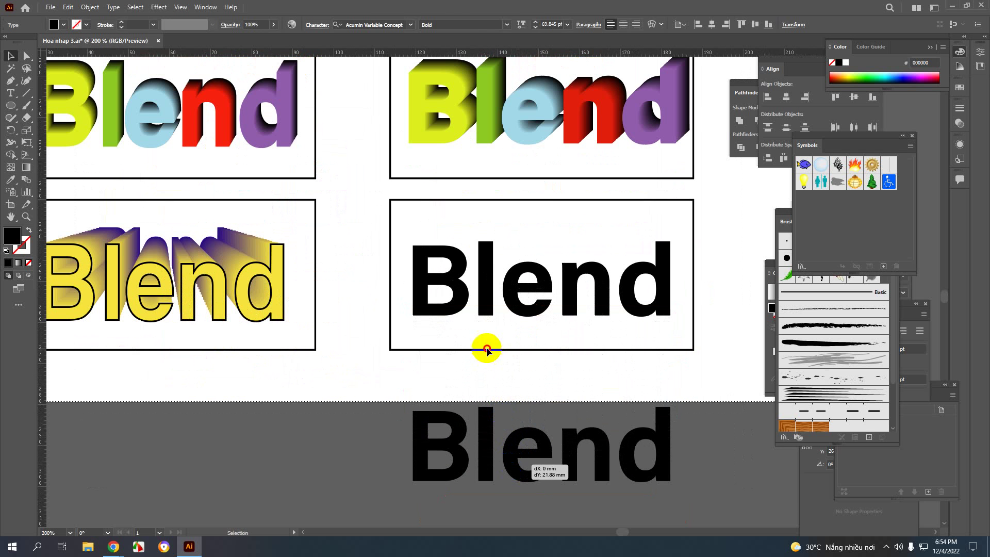
# Apply the yellow fill F7E43D and 1 pt black stroke of the reference Blend text to the Blend text in the frame.
pyautogui.click(484, 347)
pyautogui.moveTo(465, 306); pyautogui.dragTo(447, 273)
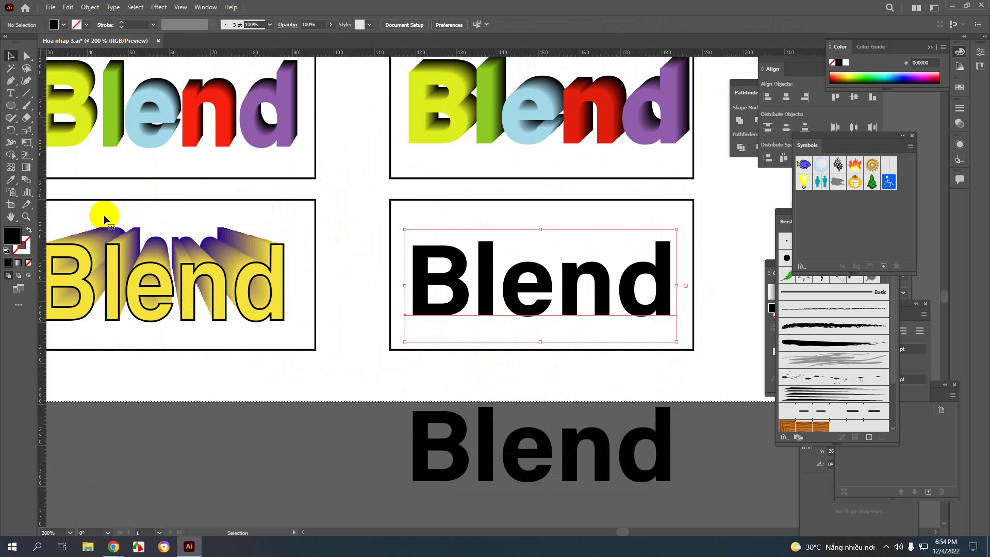
pyautogui.press('i')
pyautogui.click(115, 267)
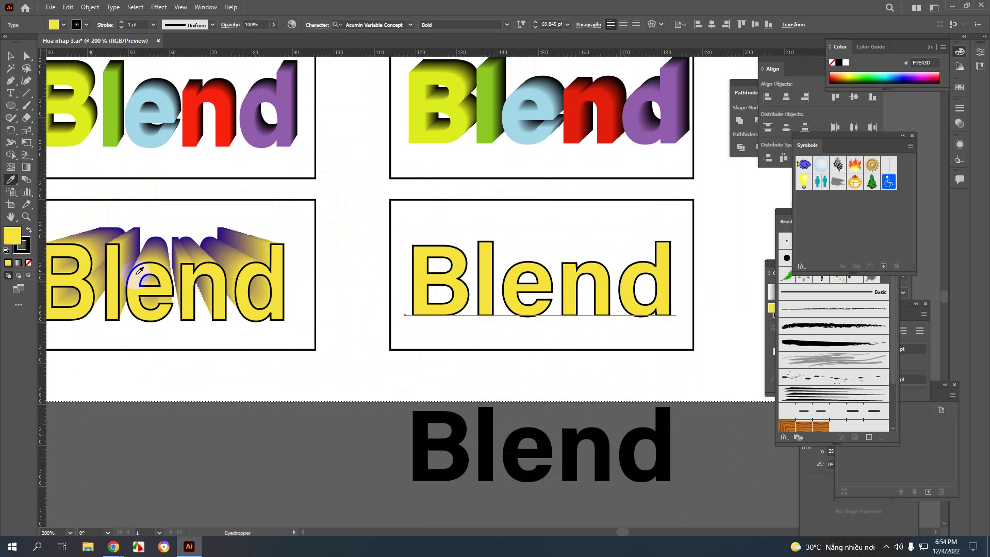
pyautogui.press('v')
# Remove the stroke from the yellow Blend text in the frame, keeping its fill.
pyautogui.click(388, 227)
pyautogui.click(423, 266)
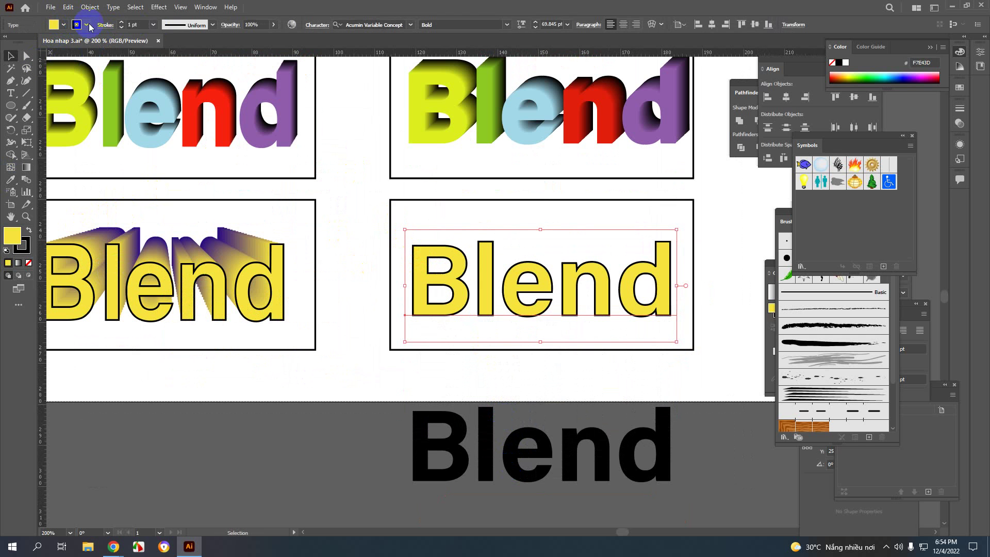
pyautogui.click(54, 24)
pyautogui.click(5, 42)
pyautogui.click(342, 236)
pyautogui.click(518, 334)
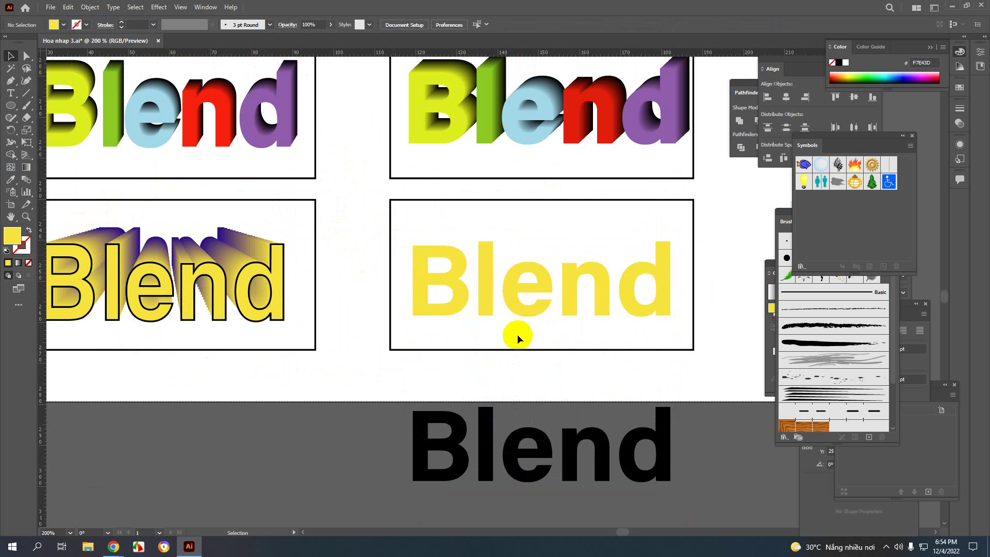
# Duplicate the yellow Blend text upward, shrink the copy to about 40.7 pt around its center, and adjust its position above the original.
pyautogui.moveTo(538, 308); pyautogui.dragTo(637, 218)
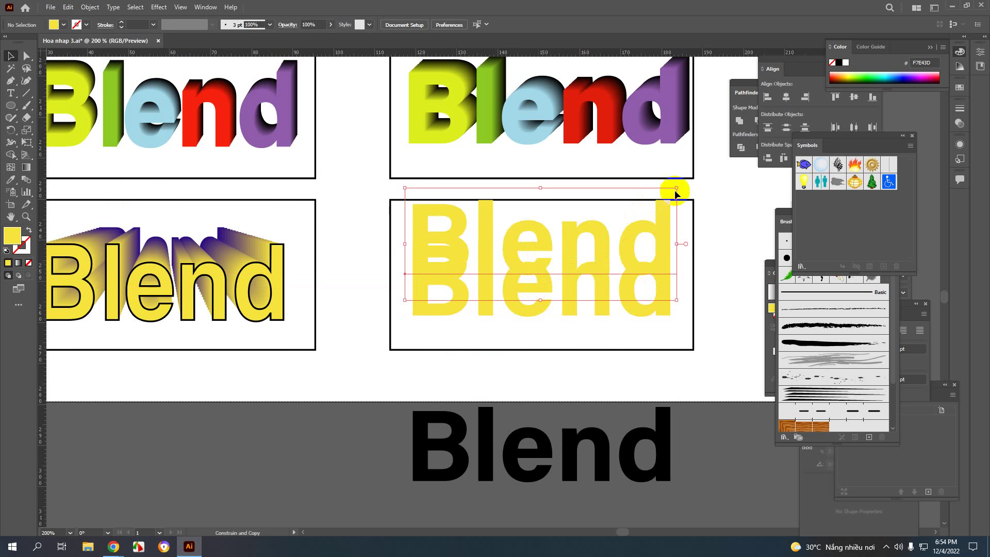
pyautogui.moveTo(675, 185); pyautogui.dragTo(637, 208)
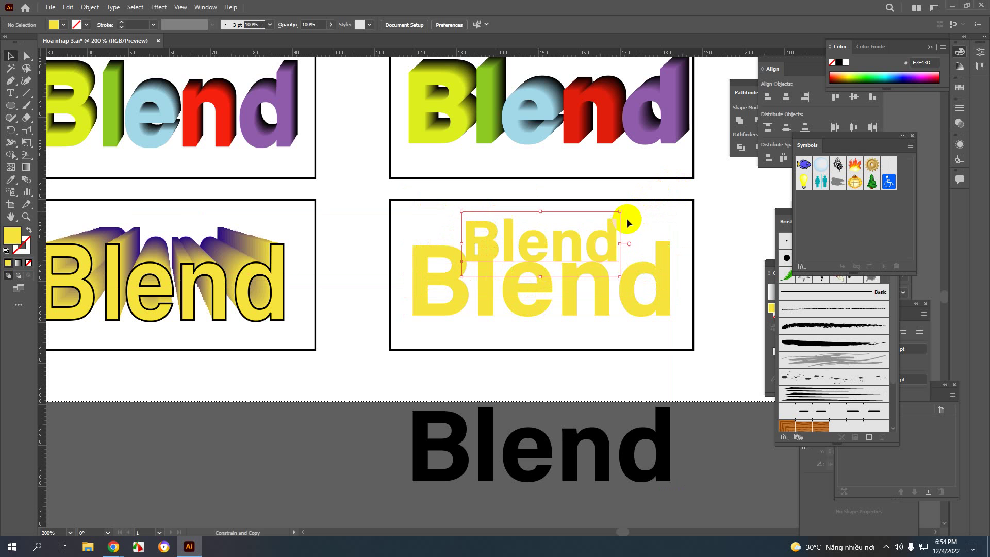
pyautogui.moveTo(571, 250); pyautogui.dragTo(573, 256)
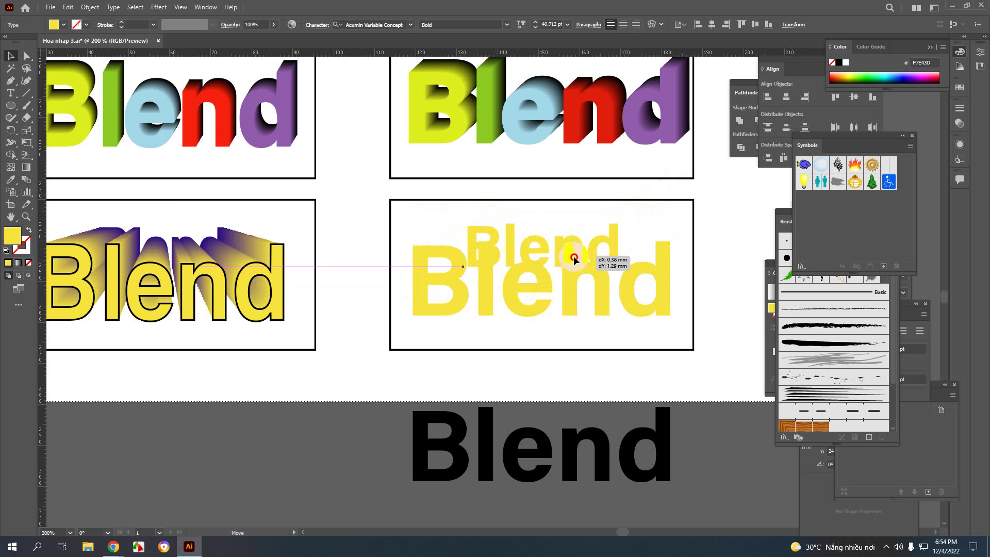
# Apply the dark purple 2C0D81 from the reference text's extruded shadow to the small Blend text in the frame.
pyautogui.click(10, 180)
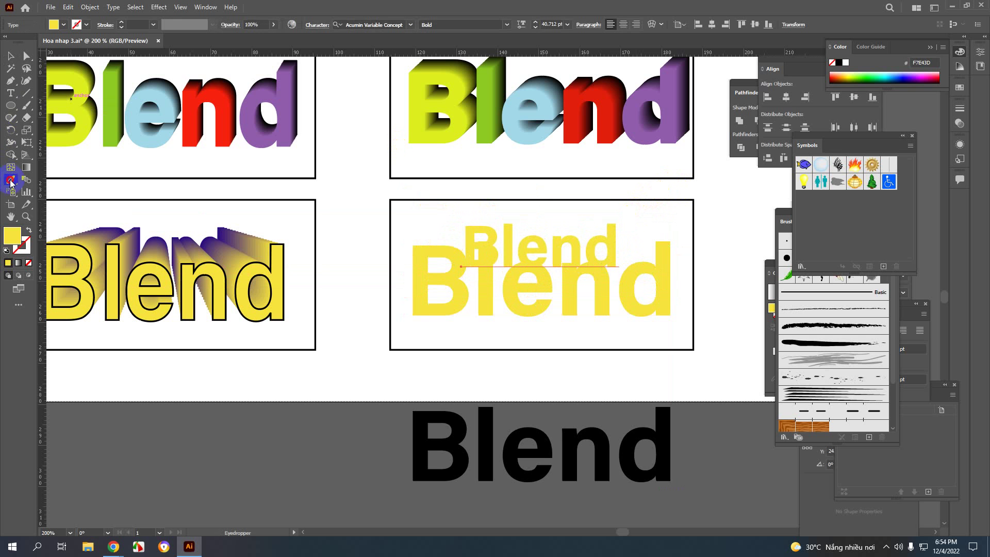
pyautogui.click(207, 239)
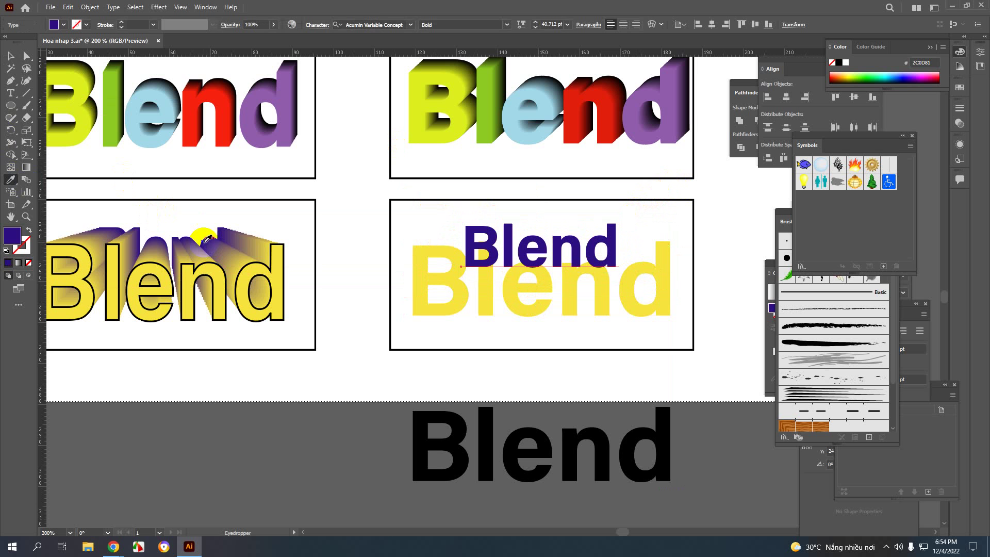
pyautogui.click(11, 55)
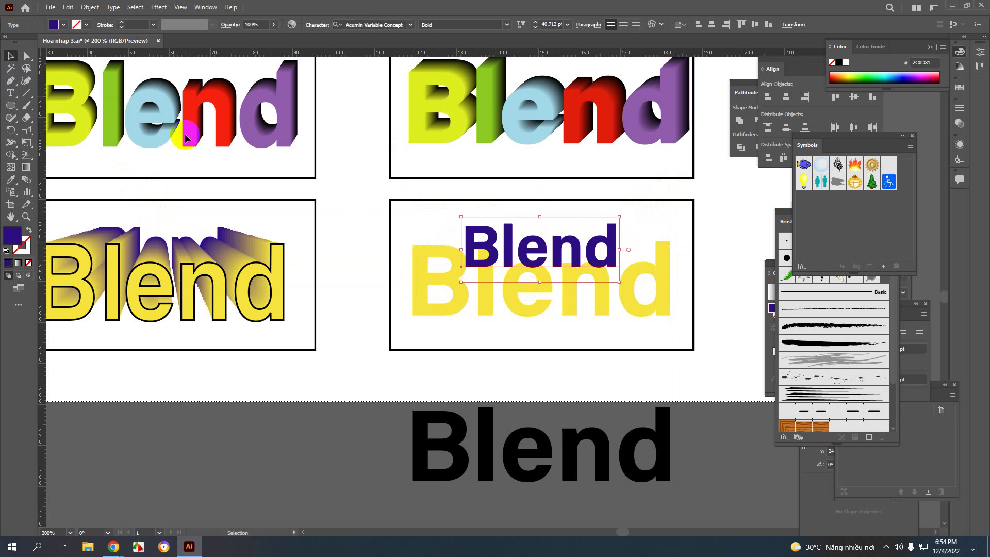
# Send the small purple Blend text behind the large yellow Blend text in the frame.
pyautogui.click(386, 215)
pyautogui.moveTo(400, 209); pyautogui.dragTo(657, 331)
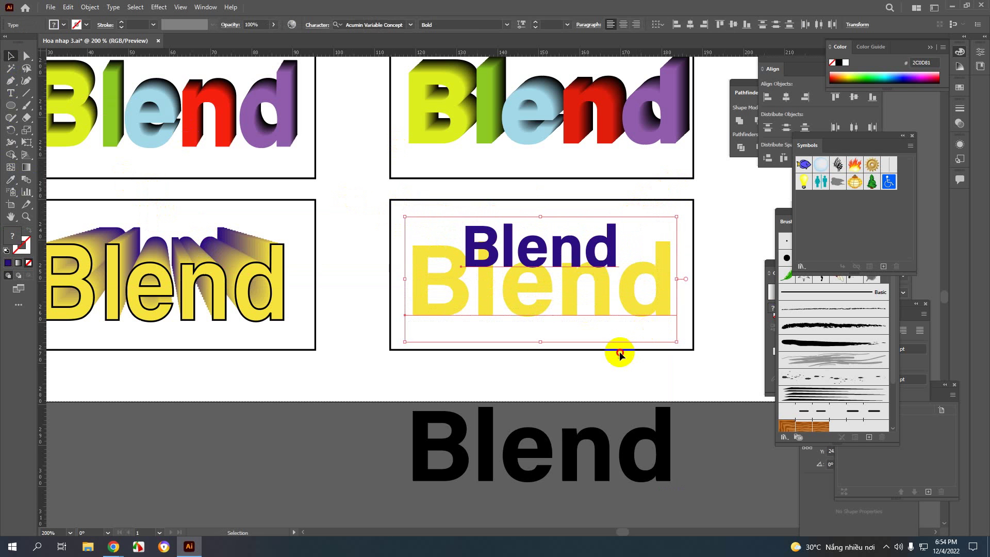
pyautogui.click(591, 249)
pyautogui.click(590, 206)
pyautogui.click(594, 252)
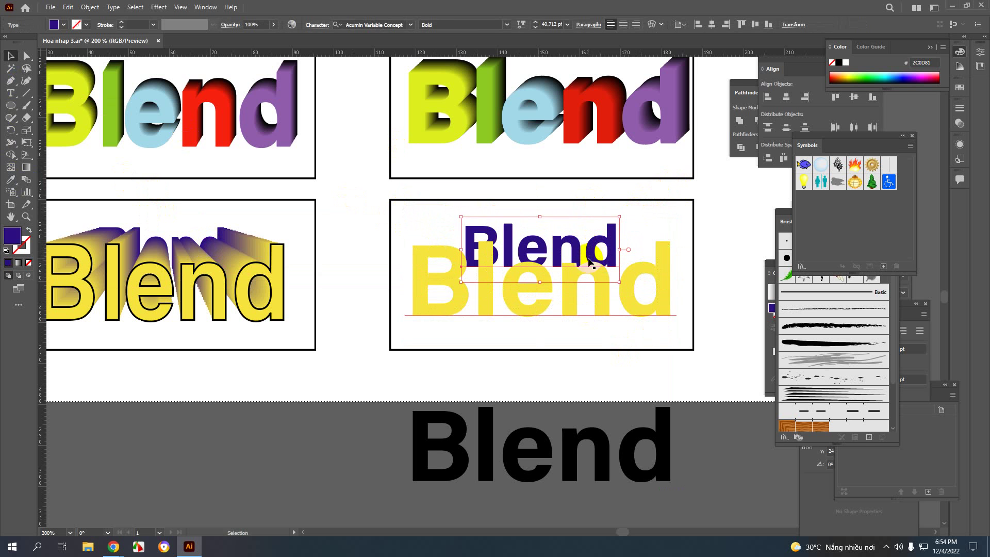
# Make a blend between the purple and the yellow Blend text in the frame.
pyautogui.click(404, 220)
pyautogui.moveTo(396, 215); pyautogui.dragTo(668, 334)
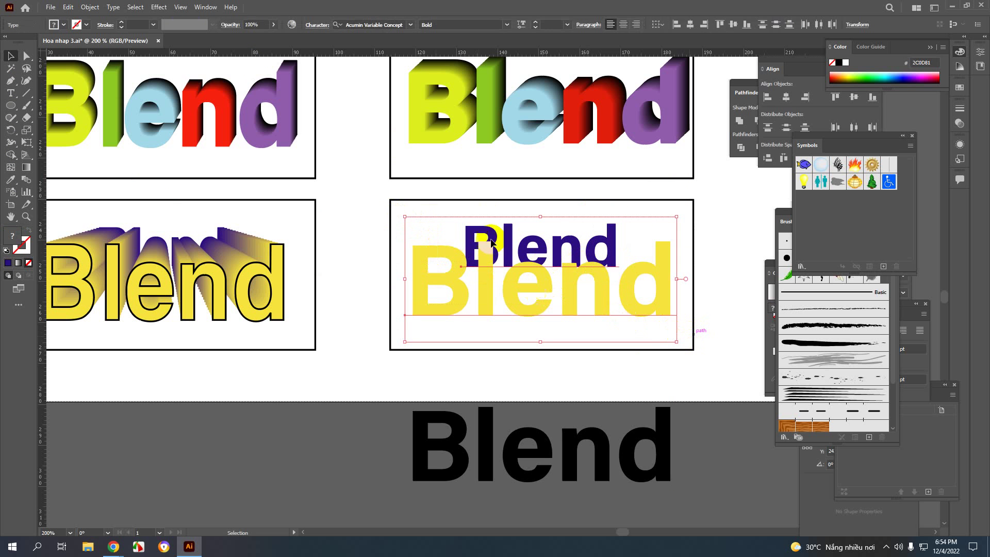
pyautogui.click(90, 7)
pyautogui.moveTo(111, 297)
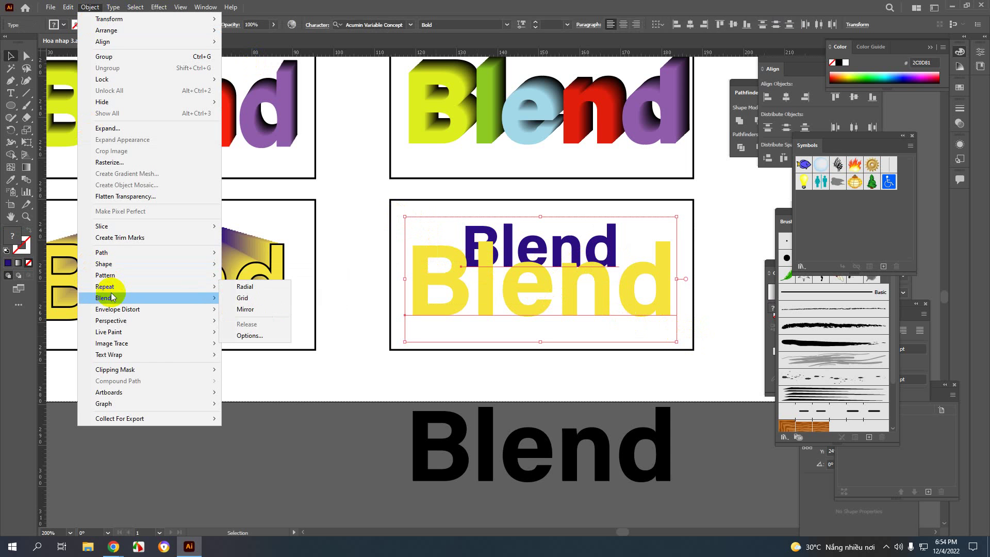
pyautogui.click(247, 298)
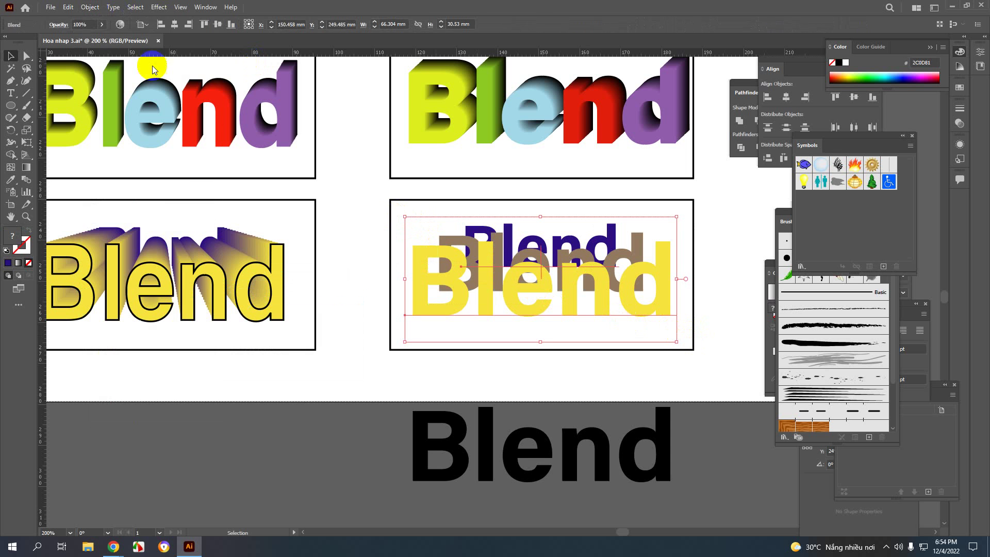
# Set the purple-to-yellow blend's spacing to Specified Steps with 20 steps, checking it in the preview.
pyautogui.click(89, 7)
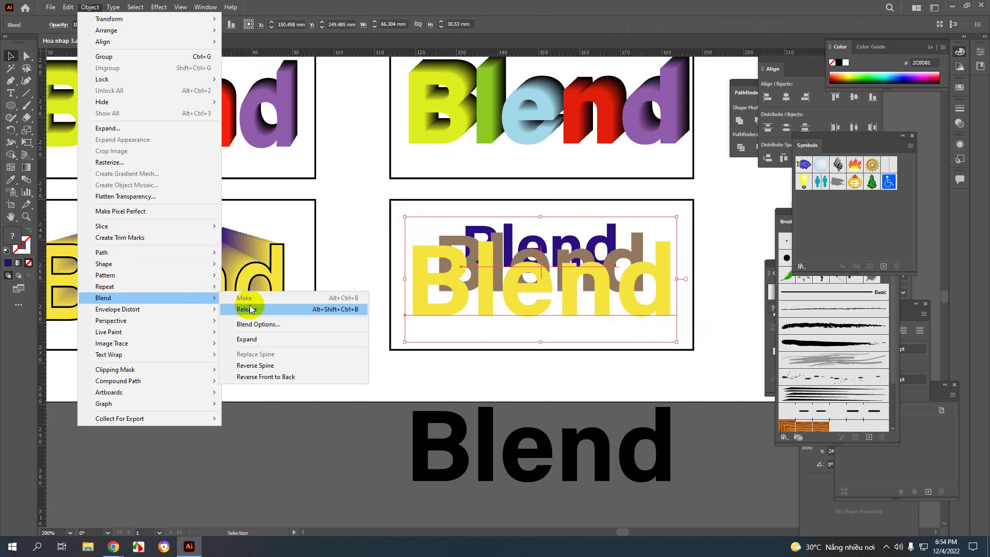
pyautogui.click(255, 324)
pyautogui.click(397, 331)
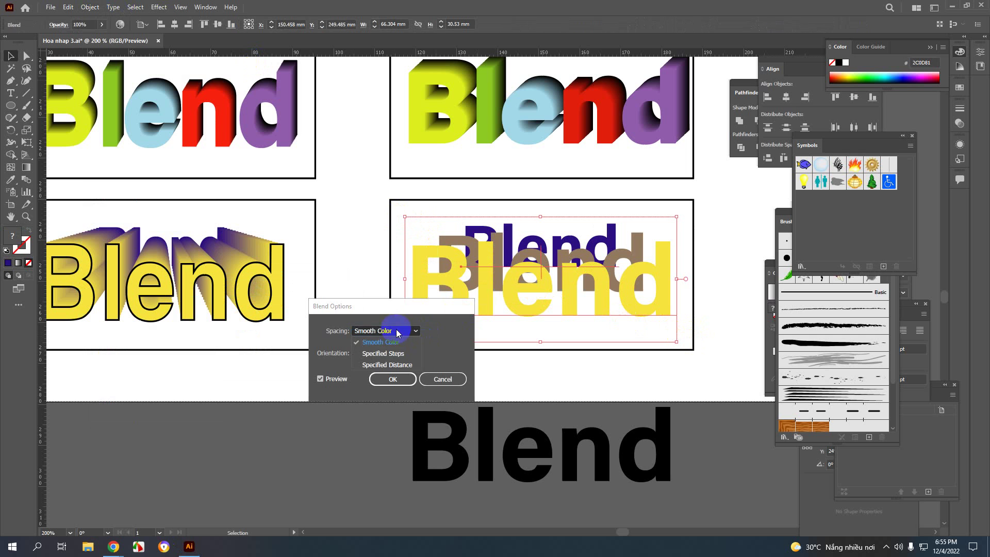
pyautogui.click(383, 353)
pyautogui.click(444, 330)
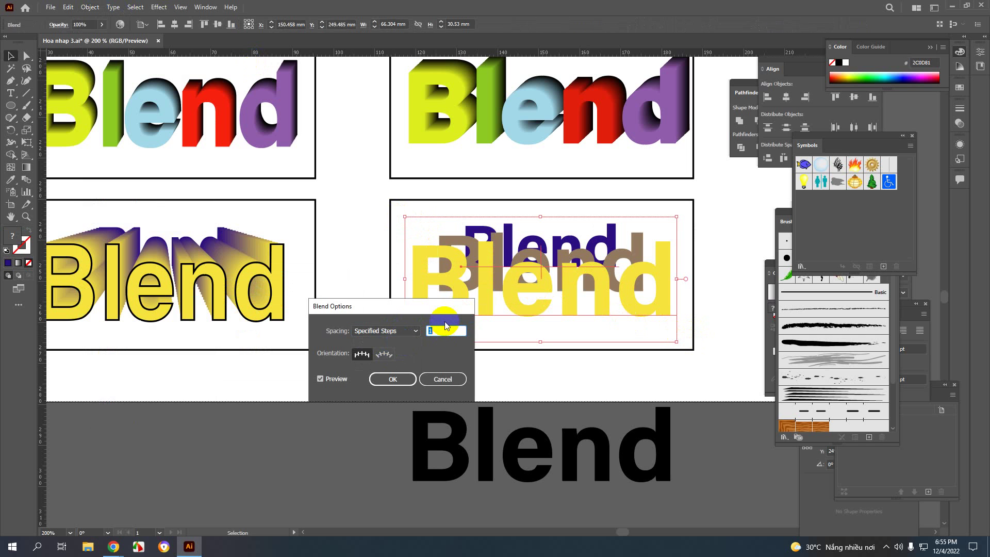
pyautogui.write('20')
pyautogui.click(320, 378)
pyautogui.click(324, 378)
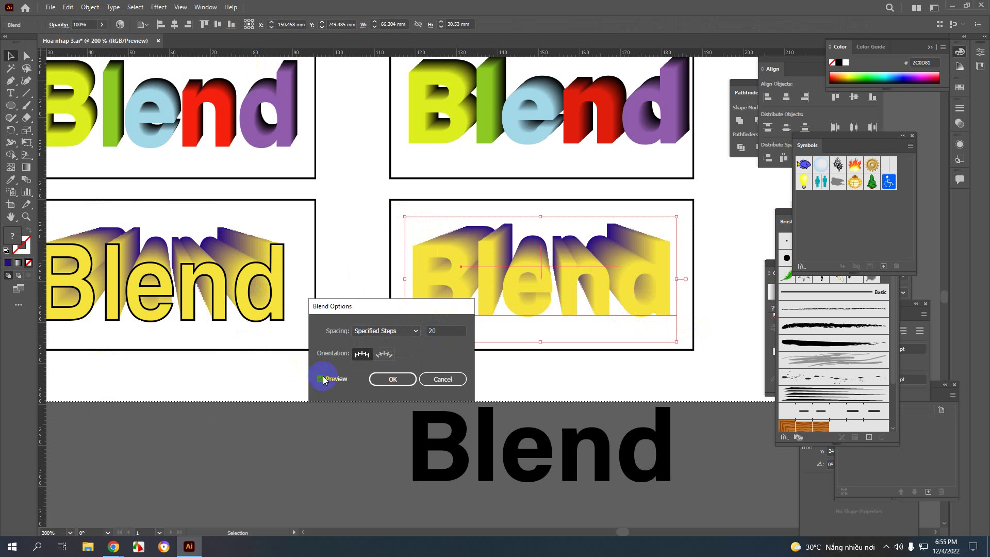
pyautogui.click(395, 379)
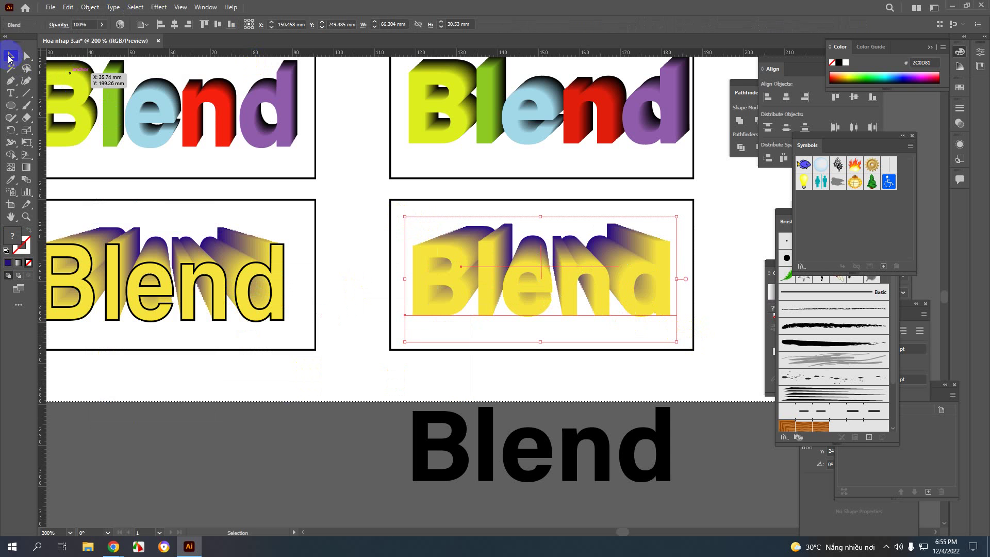
# Move the black Blend text from below the artboard up exactly over the yellow front text of the blend.
pyautogui.click(188, 336)
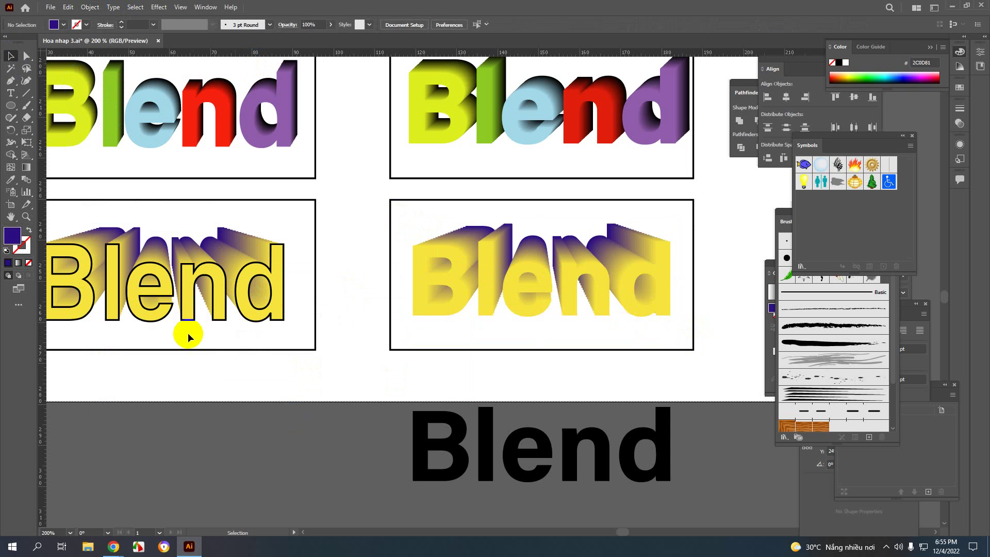
pyautogui.click(488, 443)
pyautogui.moveTo(486, 450); pyautogui.dragTo(486, 292)
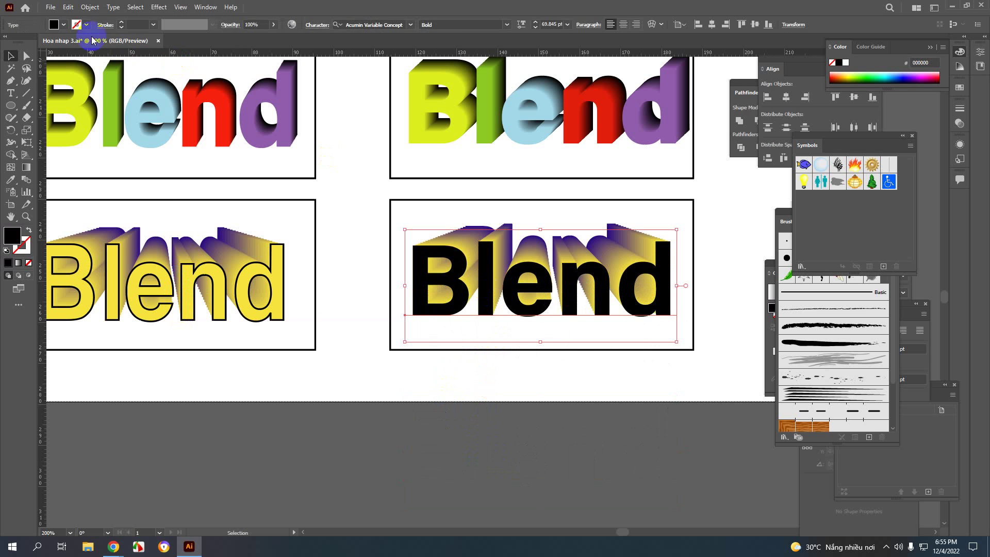
# Give the black Blend text over the blend no fill and a 1 pt black stroke as its outline.
pyautogui.click(63, 24)
pyautogui.click(7, 42)
pyautogui.click(86, 24)
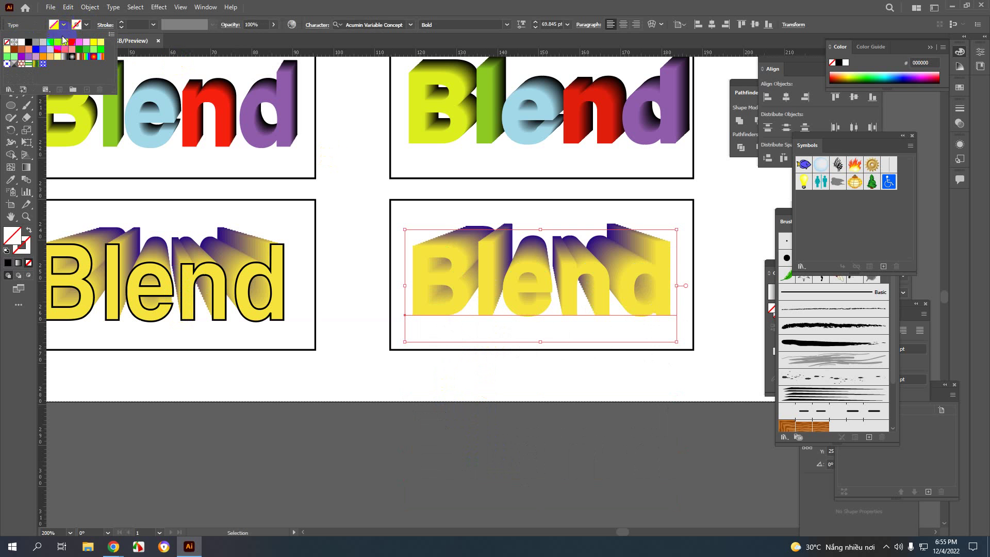
pyautogui.click(29, 42)
pyautogui.click(450, 144)
pyautogui.click(478, 417)
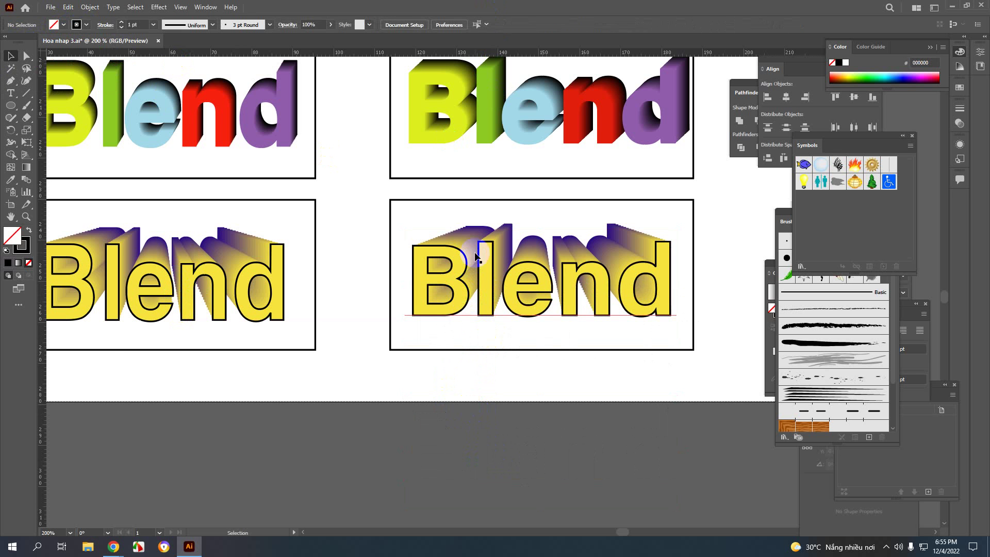
pyautogui.scroll(-1, 481, 263)
pyautogui.moveTo(487, 279); pyautogui.dragTo(465, 401)
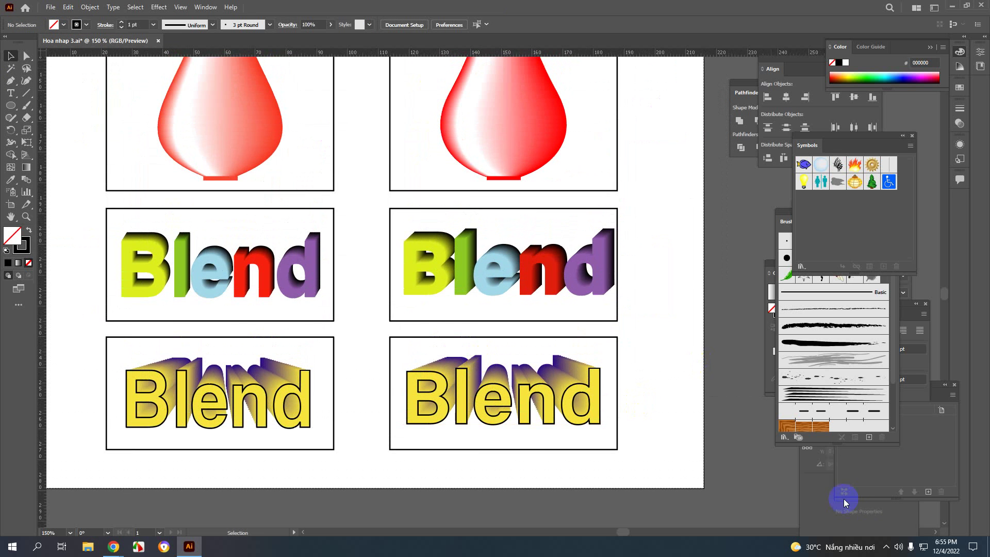